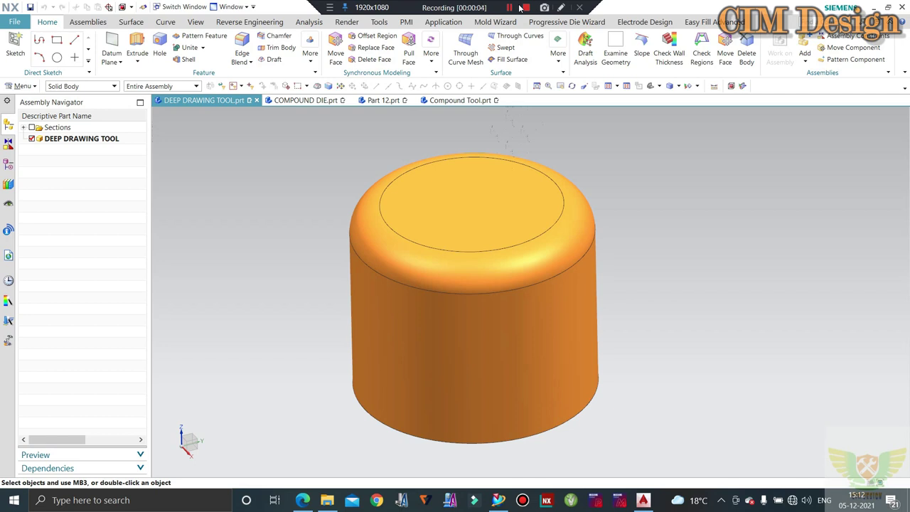
Orbit and zoom around the cup to inspect its open bottom, top face and interior
{"action": "mouse_move", "coordinate": [536, 197]}
{"action": "middle_mouse_down"}
{"action": "mouse_move", "coordinate": [512, 90]}
{"action": "mouse_move", "coordinate": [517, 154]}
{"action": "middle_mouse_up"}
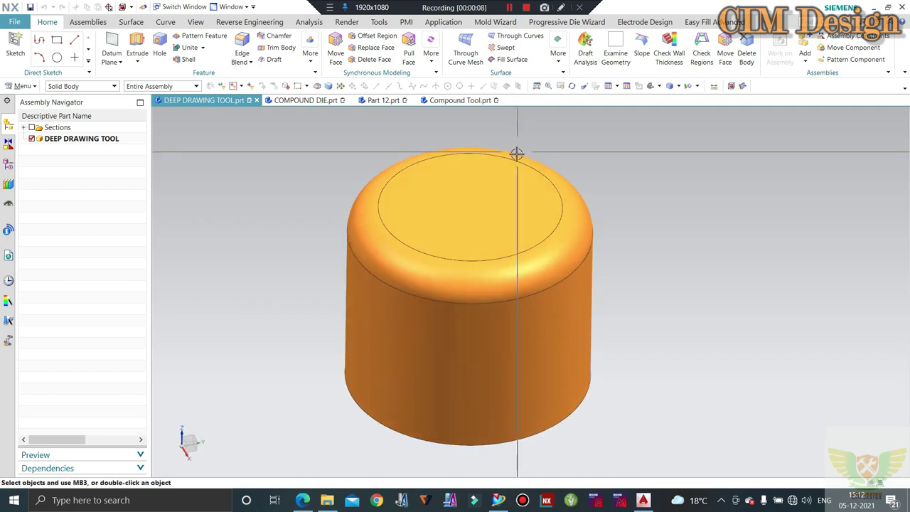
{"action": "scroll", "coordinate": [480, 180], "scroll_direction": "down", "scroll_amount": 2}
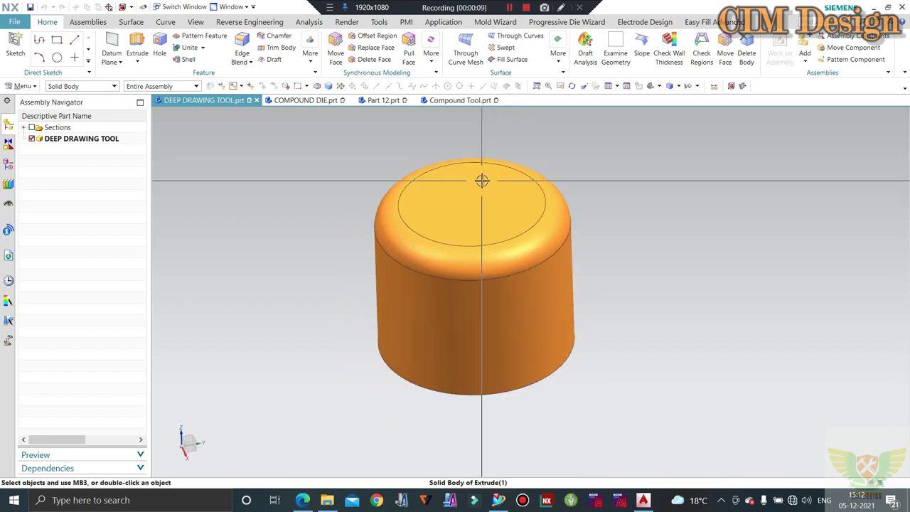
{"action": "mouse_move", "coordinate": [481, 181]}
{"action": "middle_mouse_down"}
{"action": "mouse_move", "coordinate": [481, 140]}
{"action": "mouse_move", "coordinate": [488, 183]}
{"action": "mouse_move", "coordinate": [497, 178]}
{"action": "middle_mouse_up"}
{"action": "scroll", "coordinate": [488, 182], "scroll_direction": "up", "scroll_amount": 2}
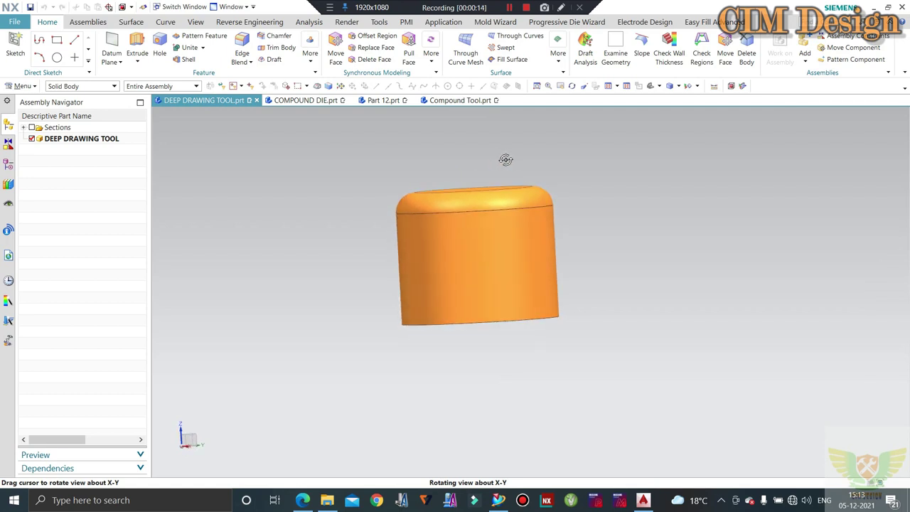
{"action": "mouse_move", "coordinate": [473, 178]}
{"action": "middle_mouse_down"}
{"action": "mouse_move", "coordinate": [482, 108]}
{"action": "mouse_move", "coordinate": [472, 175]}
{"action": "middle_mouse_up"}
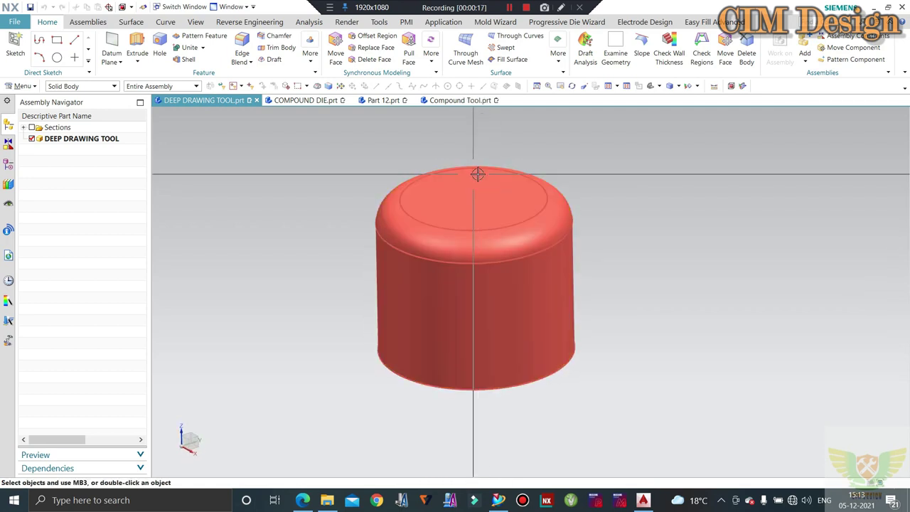
{"action": "left_click", "coordinate": [486, 177]}
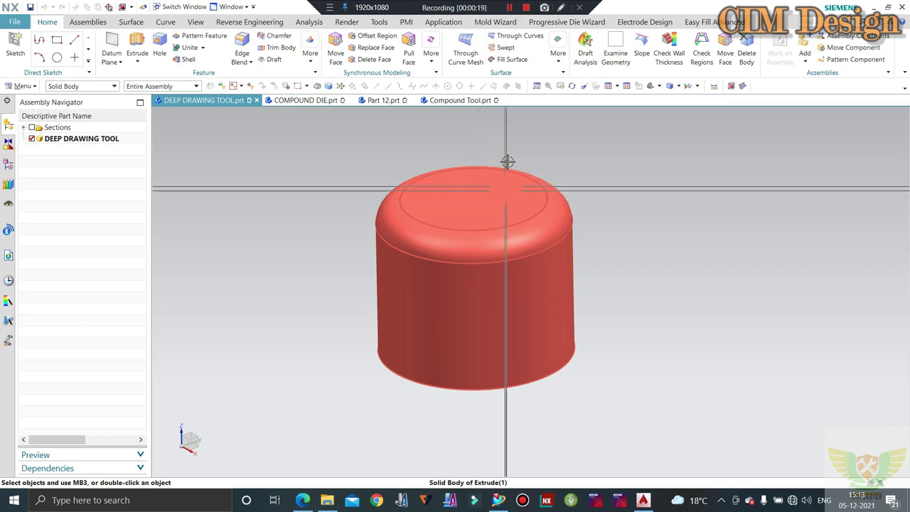
{"action": "middle_click_drag", "start_coordinate": [506, 158], "coordinate": [550, 326]}
{"action": "left_click", "coordinate": [550, 326]}
Glance at the AutoCAD blank calculations, then show the fitted die assembly and re-isolate the cup
{"action": "left_click", "coordinate": [643, 500]}
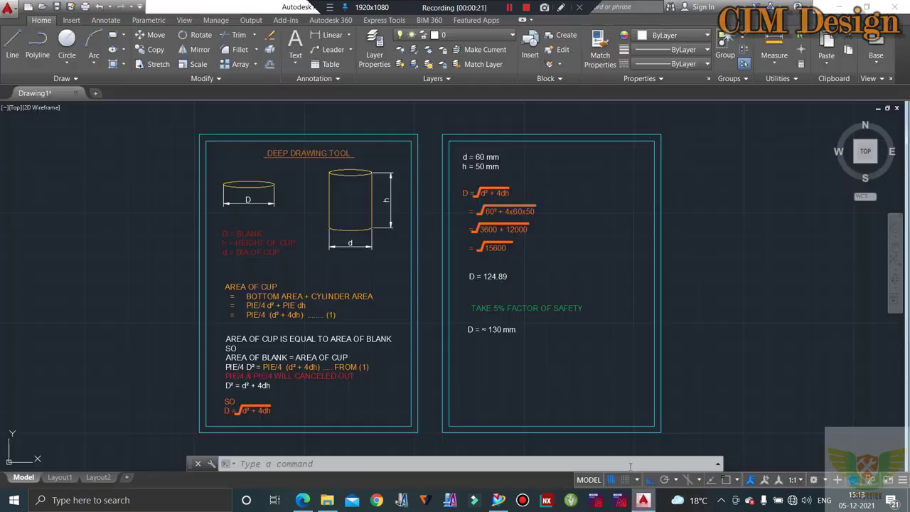
{"action": "left_click", "coordinate": [849, 6]}
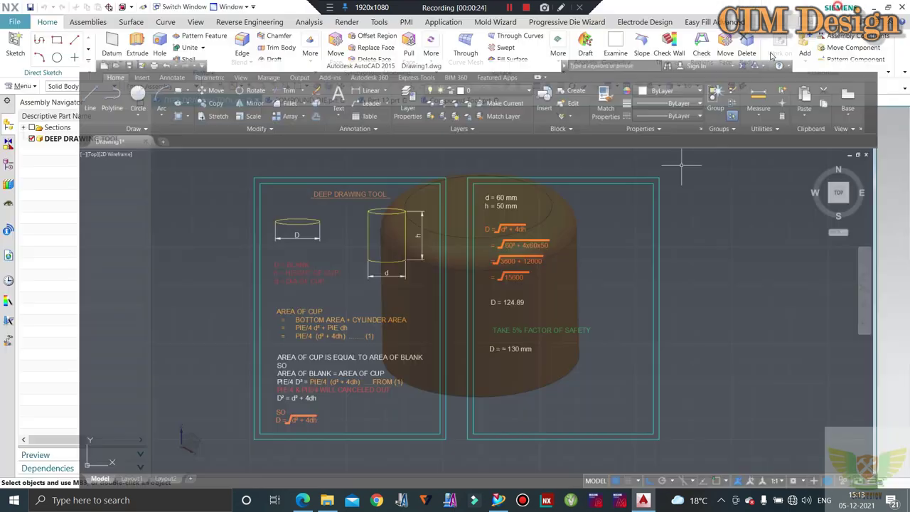
{"action": "mouse_move", "coordinate": [433, 305]}
{"action": "middle_mouse_down"}
{"action": "mouse_move", "coordinate": [436, 285]}
{"action": "mouse_move", "coordinate": [441, 295]}
{"action": "middle_mouse_up"}
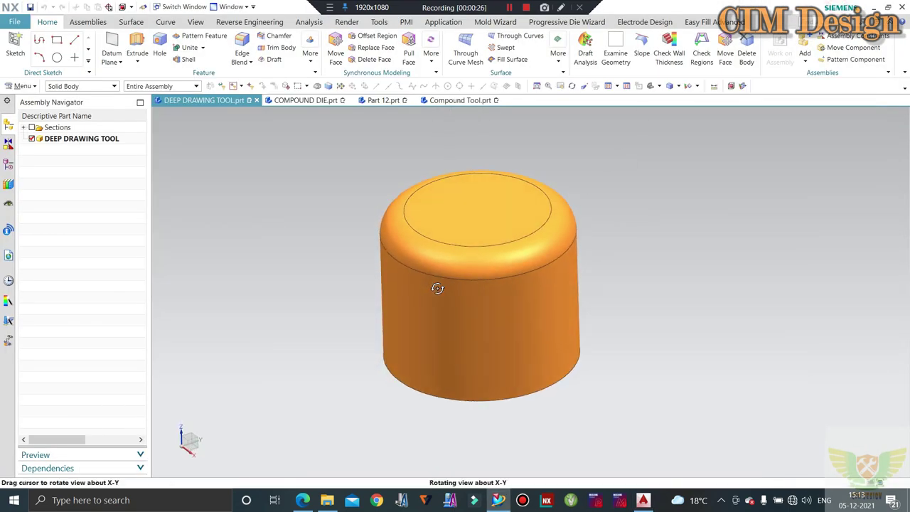
{"action": "scroll", "coordinate": [565, 340], "scroll_direction": "down", "scroll_amount": 2}
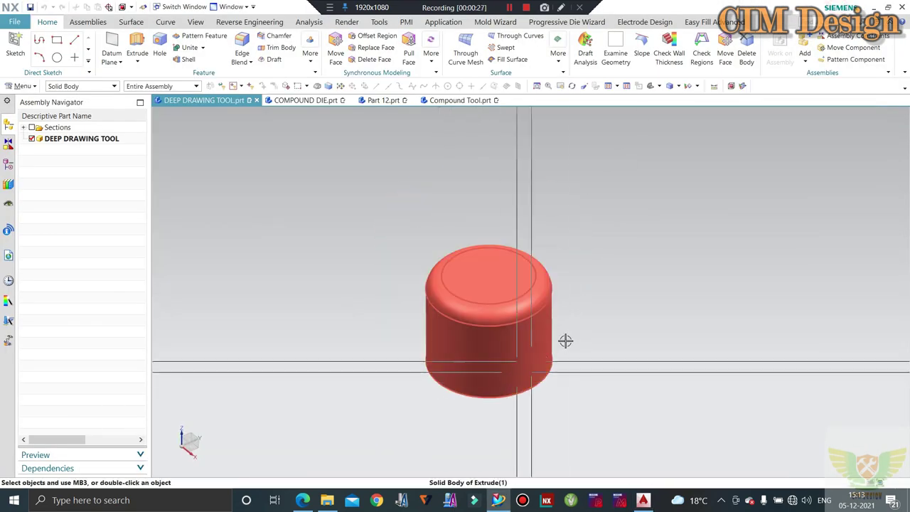
{"action": "key", "text": "ctrl+shift+u"}
{"action": "key", "text": "ctrl+f"}
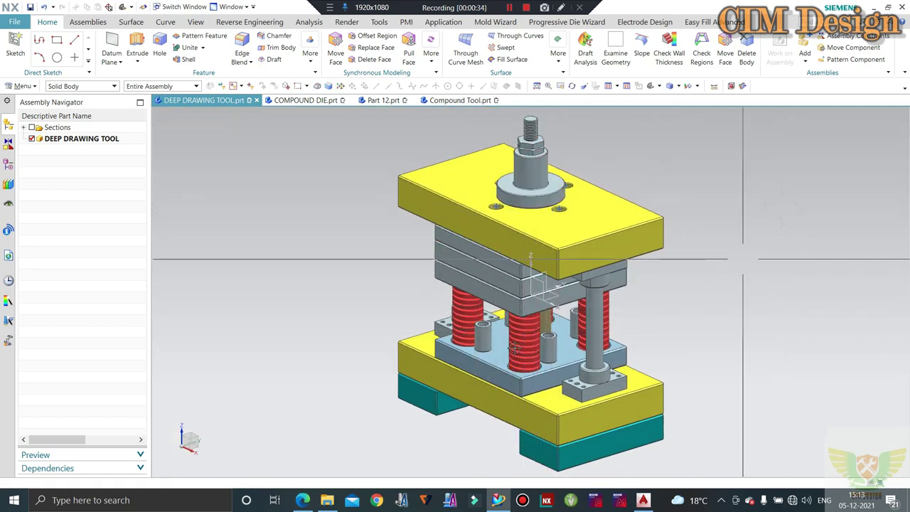
{"action": "key", "text": "ctrl+shift+b"}
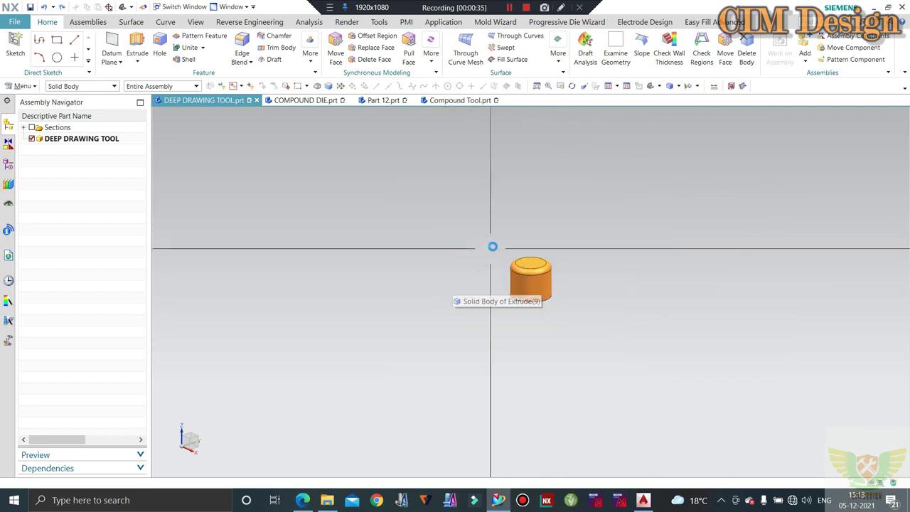
Orbit the cup through bottom and side views, briefly showing the full assembly before isolating it again
{"action": "scroll", "coordinate": [543, 277], "scroll_direction": "up", "scroll_amount": 3}
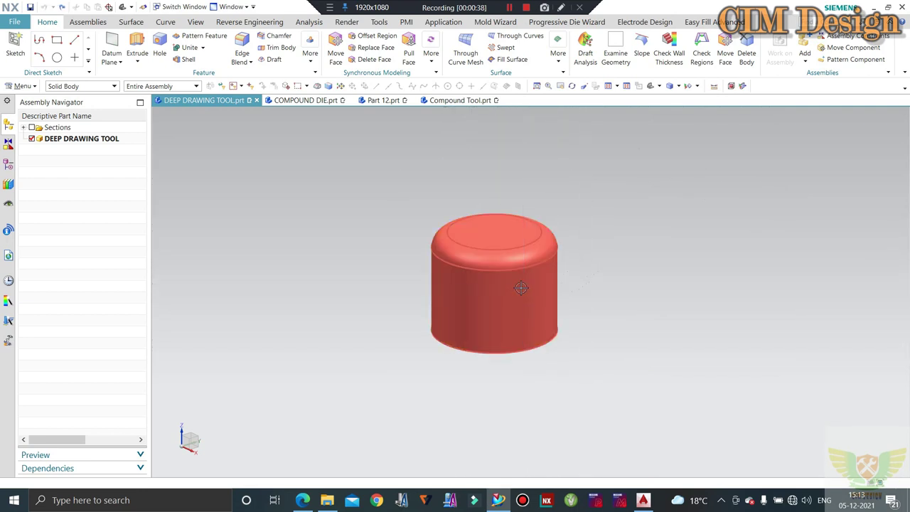
{"action": "mouse_move", "coordinate": [522, 285]}
{"action": "middle_mouse_down"}
{"action": "mouse_move", "coordinate": [523, 225]}
{"action": "mouse_move", "coordinate": [503, 284]}
{"action": "middle_mouse_up"}
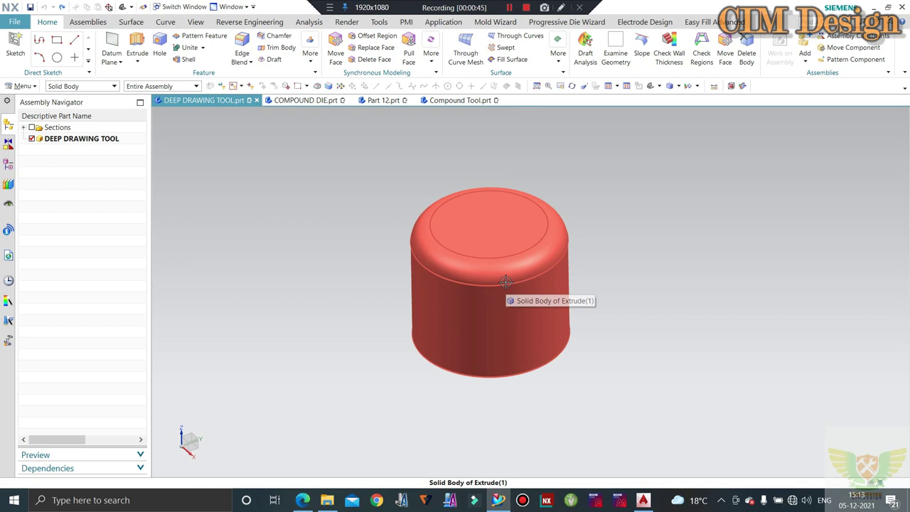
{"action": "middle_click_drag", "start_coordinate": [506, 283], "coordinate": [506, 276]}
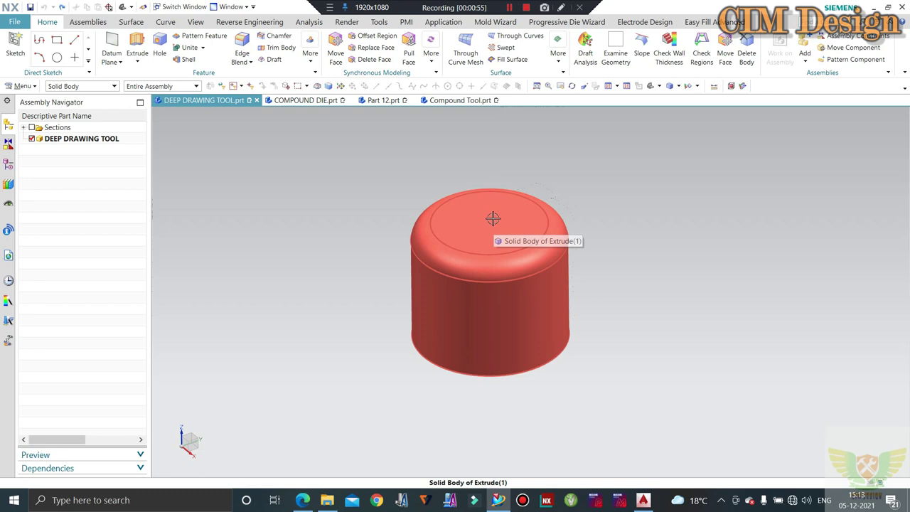
{"action": "middle_click_drag", "start_coordinate": [501, 215], "coordinate": [516, 224]}
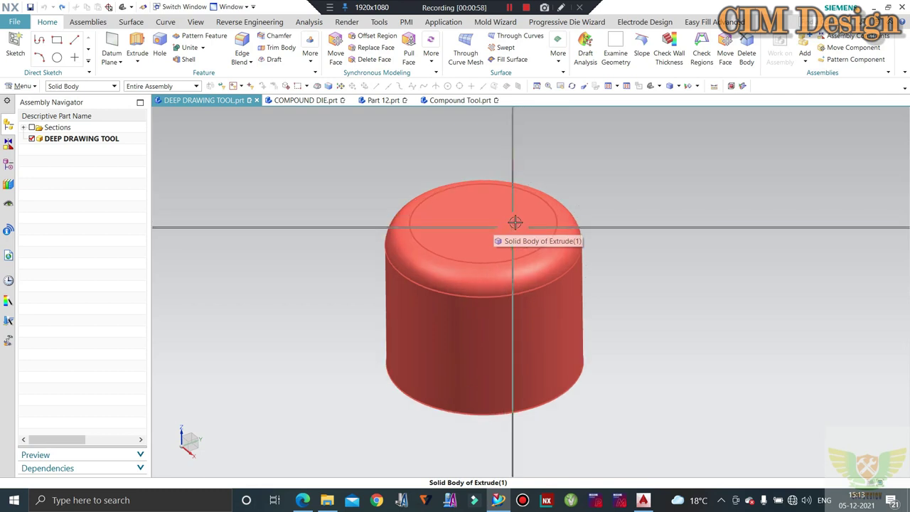
{"action": "middle_click_drag", "start_coordinate": [505, 246], "coordinate": [505, 283]}
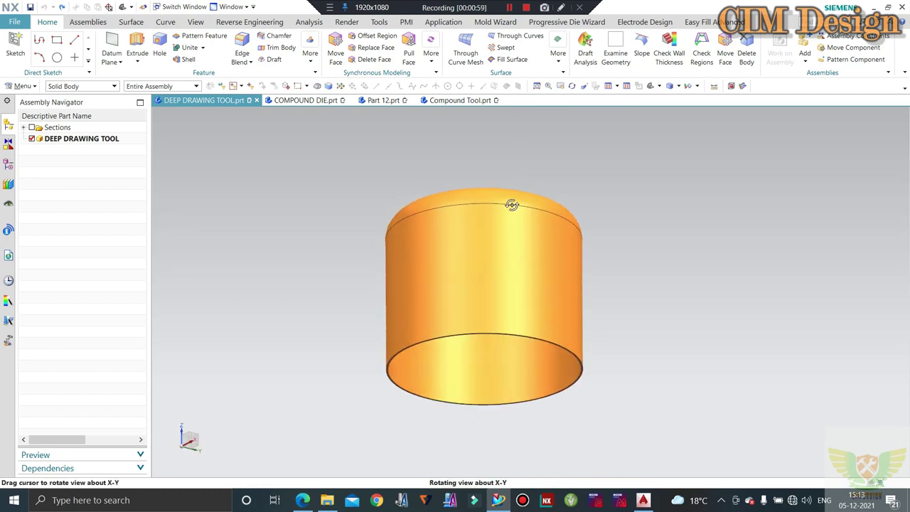
{"action": "scroll", "coordinate": [505, 282], "scroll_direction": "down", "scroll_amount": 2}
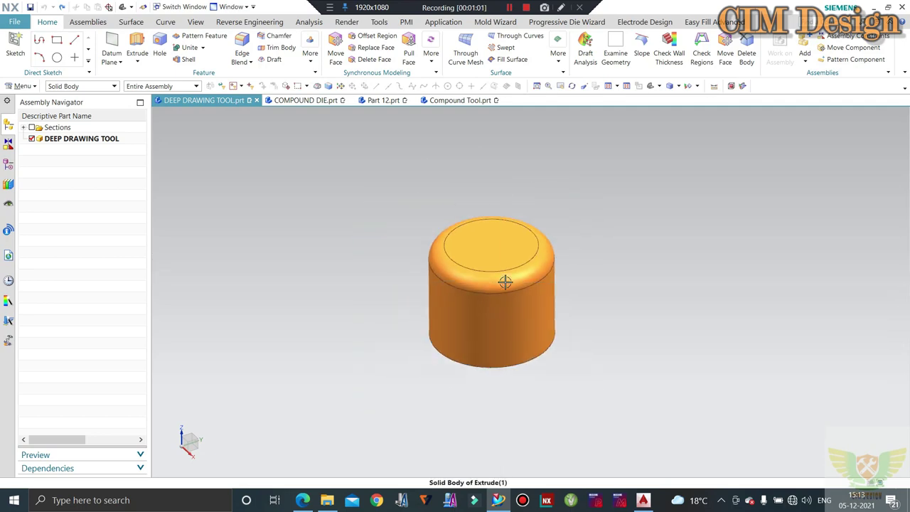
{"action": "key", "text": "ctrl+shift+u"}
{"action": "scroll", "coordinate": [505, 282], "scroll_direction": "down", "scroll_amount": 2}
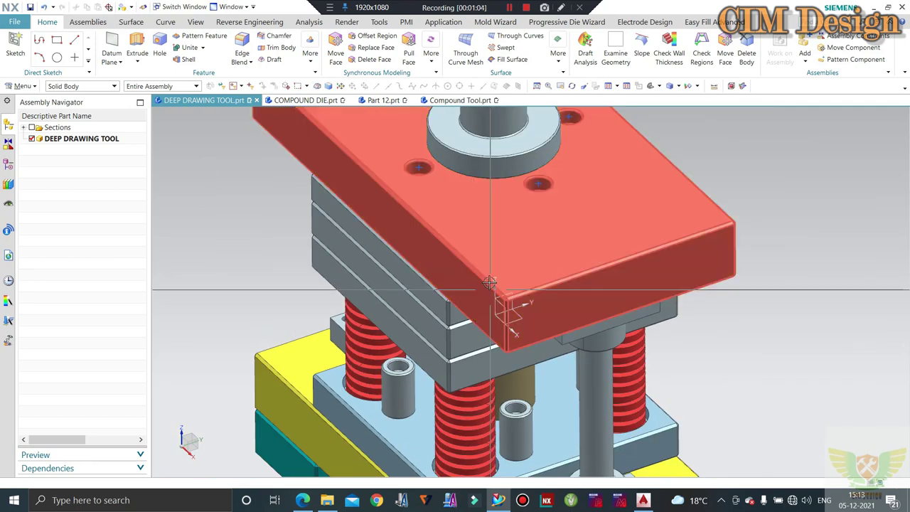
{"action": "key", "text": "ctrl+z"}
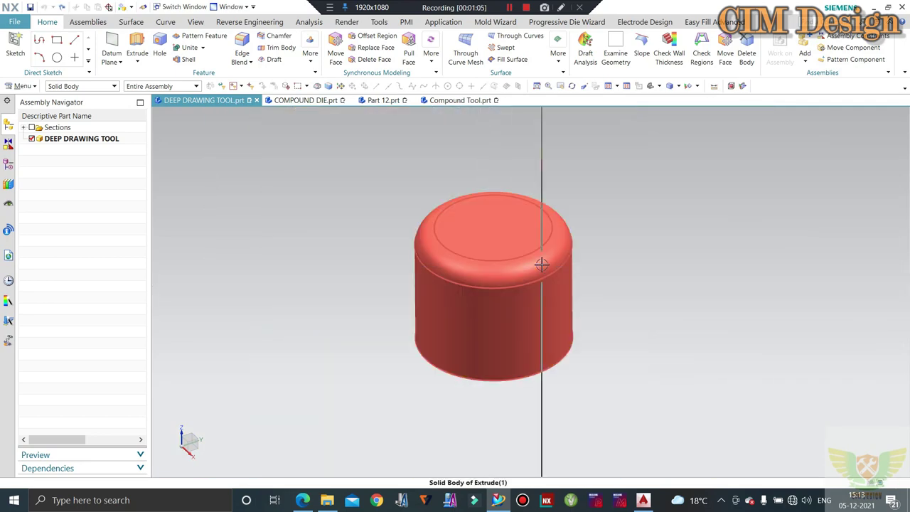
{"action": "scroll", "coordinate": [542, 265], "scroll_direction": "up", "scroll_amount": 1}
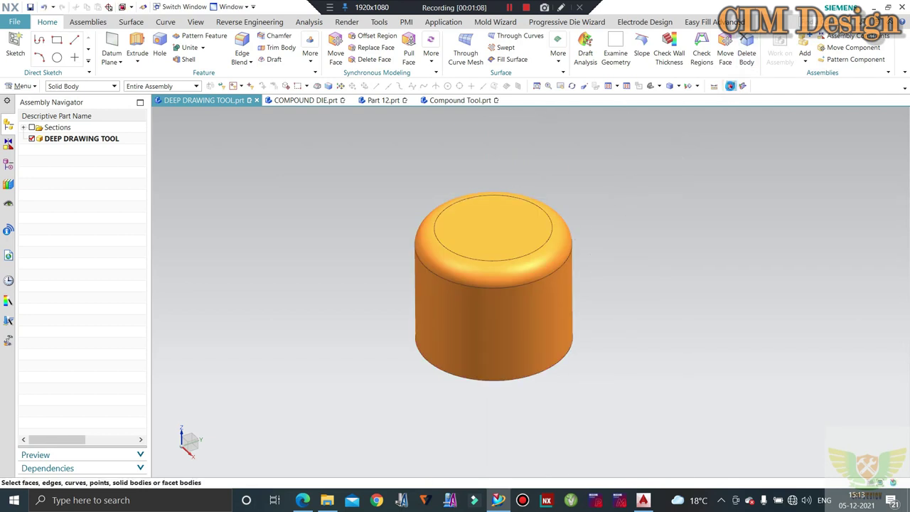
Fit a Block bounding body around the cup solid, showing 60 × 60 × 50 mm
{"action": "key", "text": "b"}
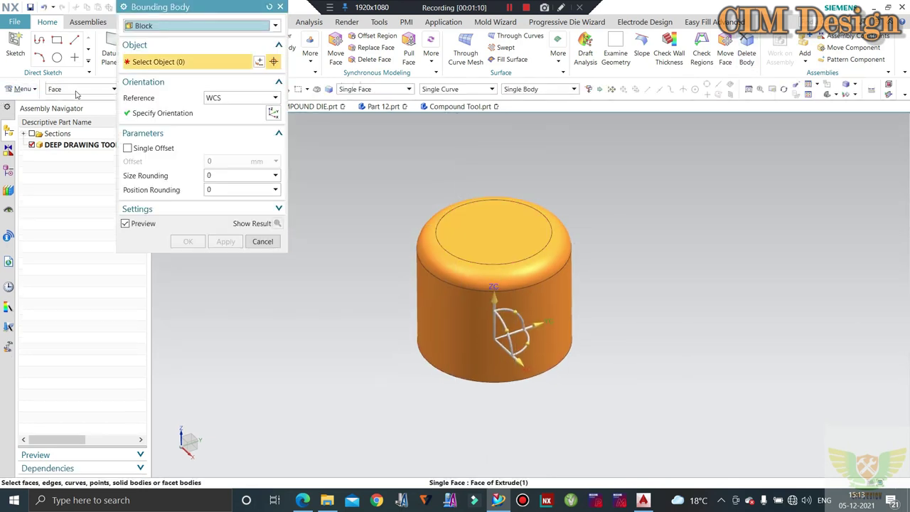
{"action": "left_click", "coordinate": [76, 89]}
{"action": "left_click", "coordinate": [74, 171]}
{"action": "left_click", "coordinate": [484, 242]}
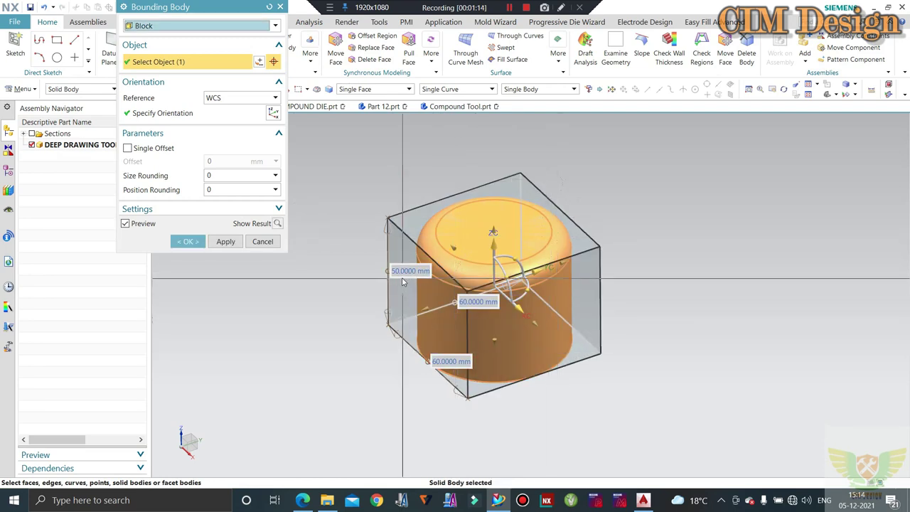
{"action": "middle_click", "coordinate": [408, 313]}
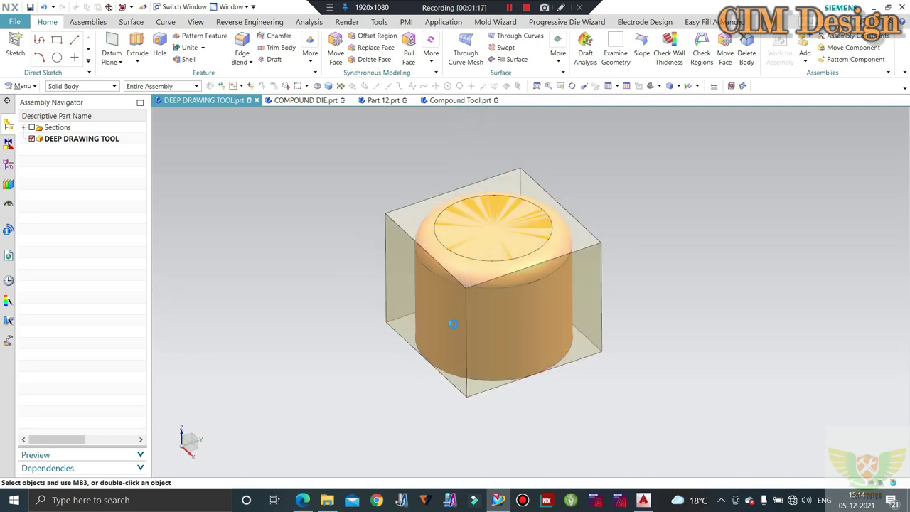
{"action": "mouse_move", "coordinate": [467, 227]}
{"action": "middle_mouse_down"}
{"action": "mouse_move", "coordinate": [521, 229]}
{"action": "mouse_move", "coordinate": [524, 258]}
{"action": "mouse_move", "coordinate": [466, 198]}
{"action": "mouse_move", "coordinate": [471, 234]}
{"action": "middle_mouse_up"}
{"action": "scroll", "coordinate": [532, 262], "scroll_direction": "up", "scroll_amount": 2}
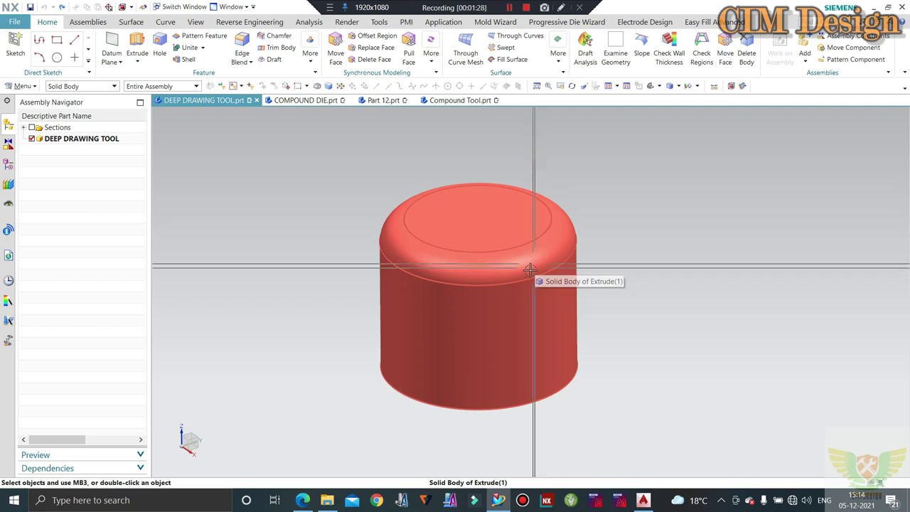
Deselect the cup and show the full die assembly again
{"action": "left_click", "coordinate": [528, 294]}
{"action": "key", "text": "Escape"}
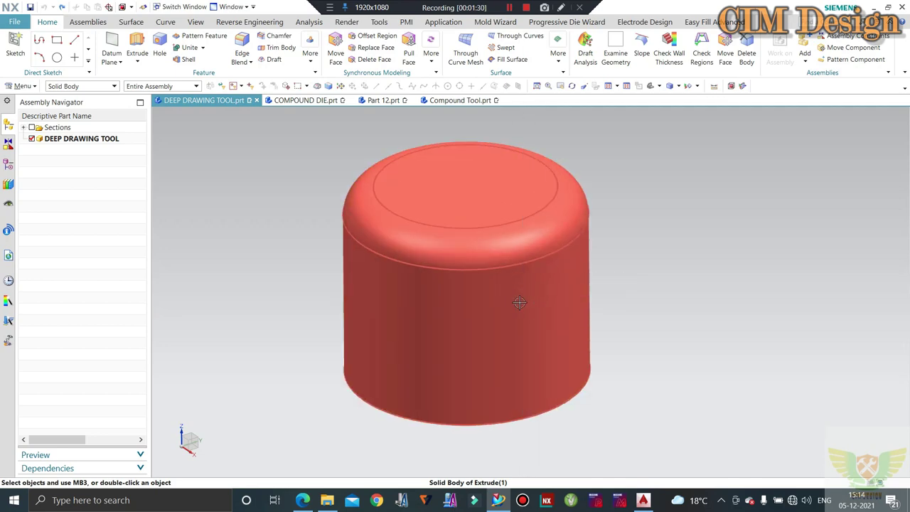
{"action": "key", "text": "ctrl+shift+u"}
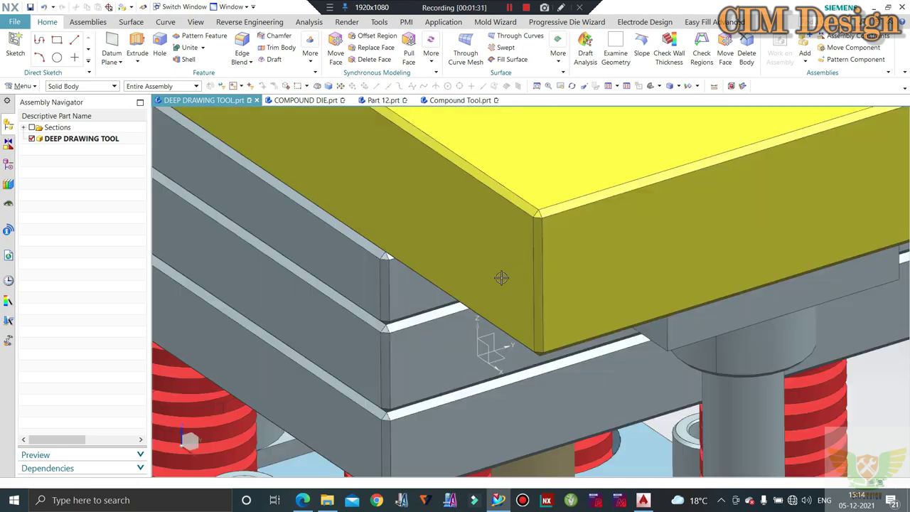
{"action": "scroll", "coordinate": [454, 279], "scroll_direction": "down", "scroll_amount": 5}
{"action": "scroll", "coordinate": [455, 279], "scroll_direction": "up", "scroll_amount": 3}
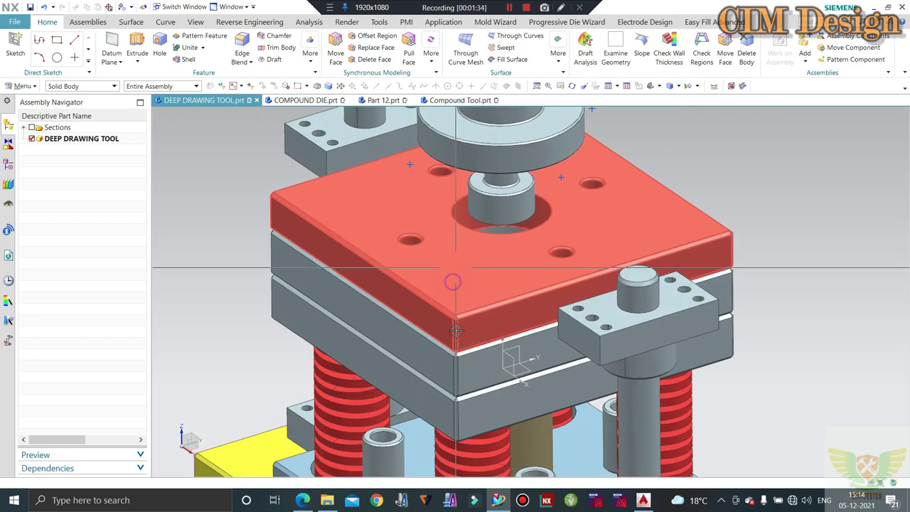
{"action": "scroll", "coordinate": [462, 292], "scroll_direction": "up", "scroll_amount": 2}
{"action": "scroll", "coordinate": [444, 310], "scroll_direction": "up", "scroll_amount": 2}
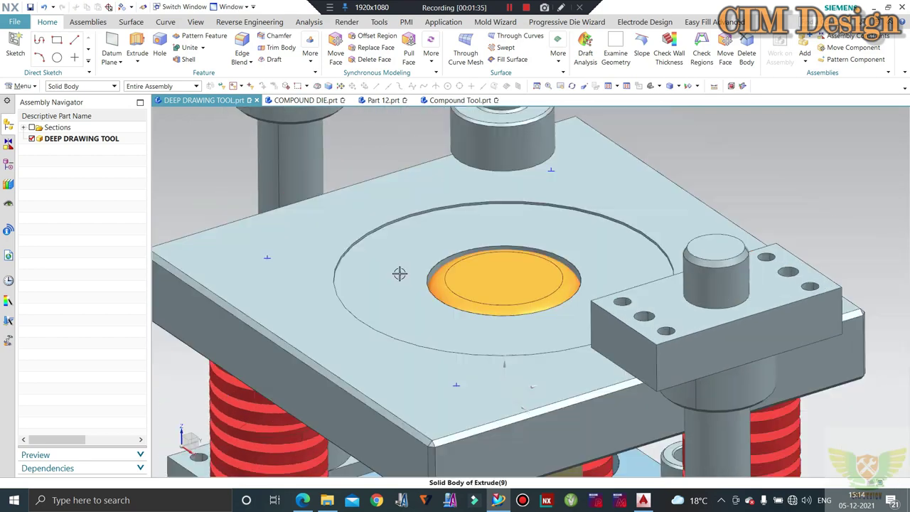
Check geometric properties at a point on the die surface, then close the readout
{"action": "key", "text": "ctrl+l"}
{"action": "scroll", "coordinate": [413, 224], "scroll_direction": "up", "scroll_amount": 2}
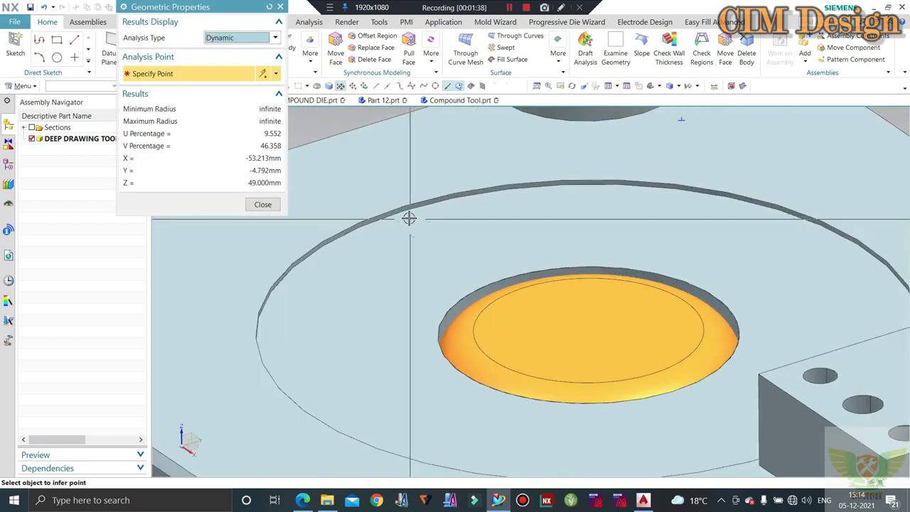
{"action": "scroll", "coordinate": [407, 213], "scroll_direction": "up", "scroll_amount": 2}
{"action": "scroll", "coordinate": [405, 206], "scroll_direction": "up", "scroll_amount": 2}
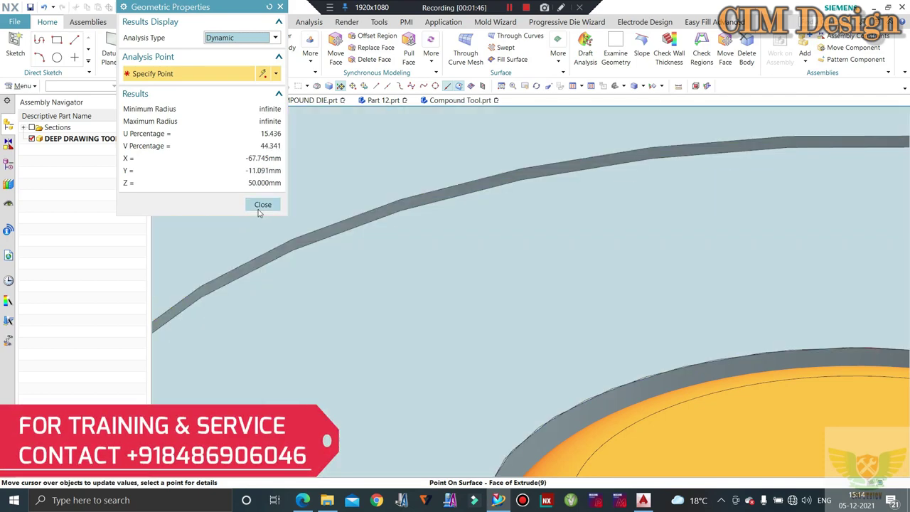
{"action": "left_click", "coordinate": [263, 204]}
{"action": "scroll", "coordinate": [490, 241], "scroll_direction": "down", "scroll_amount": 2}
{"action": "scroll", "coordinate": [476, 227], "scroll_direction": "down", "scroll_amount": 3}
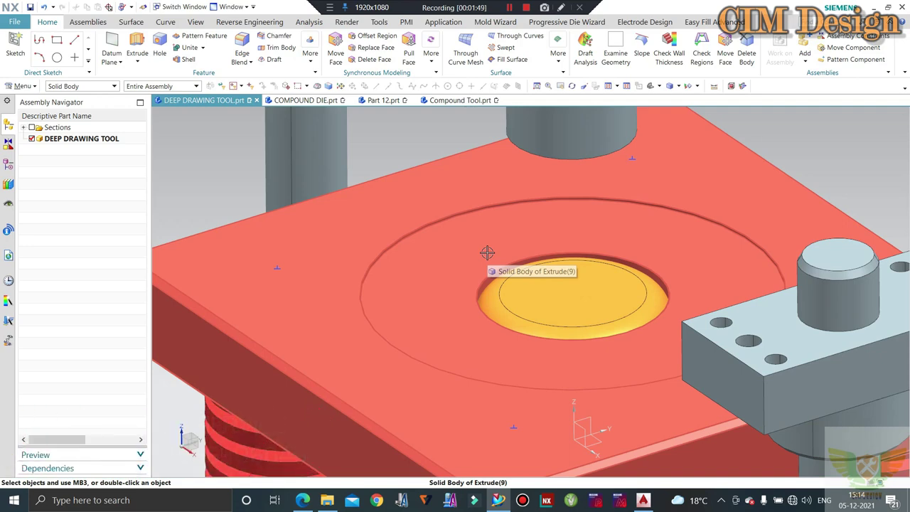
Zoom out and orbit to review the whole die set, then bring up the AutoCAD blank-size sheet
{"action": "scroll", "coordinate": [488, 252], "scroll_direction": "down", "scroll_amount": 2}
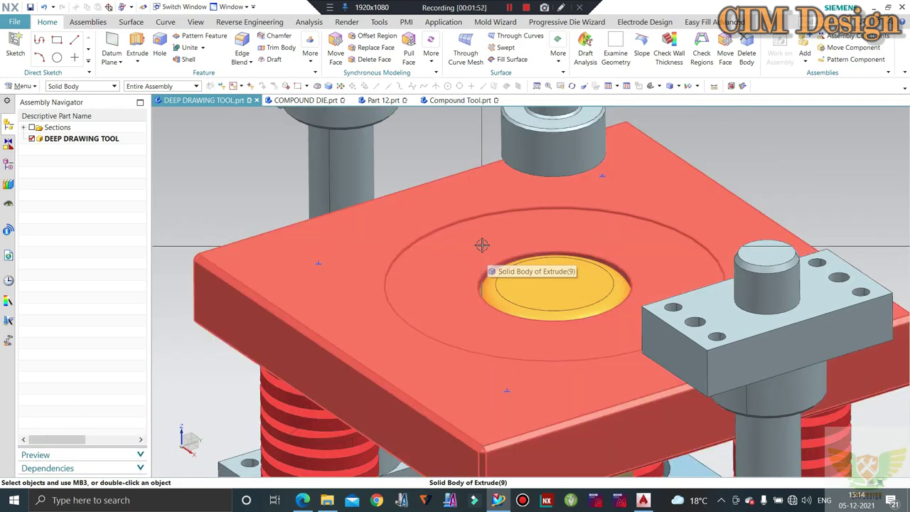
{"action": "scroll", "coordinate": [484, 245], "scroll_direction": "down", "scroll_amount": 2}
{"action": "scroll", "coordinate": [485, 243], "scroll_direction": "down", "scroll_amount": 1}
{"action": "scroll", "coordinate": [485, 243], "scroll_direction": "down", "scroll_amount": 2}
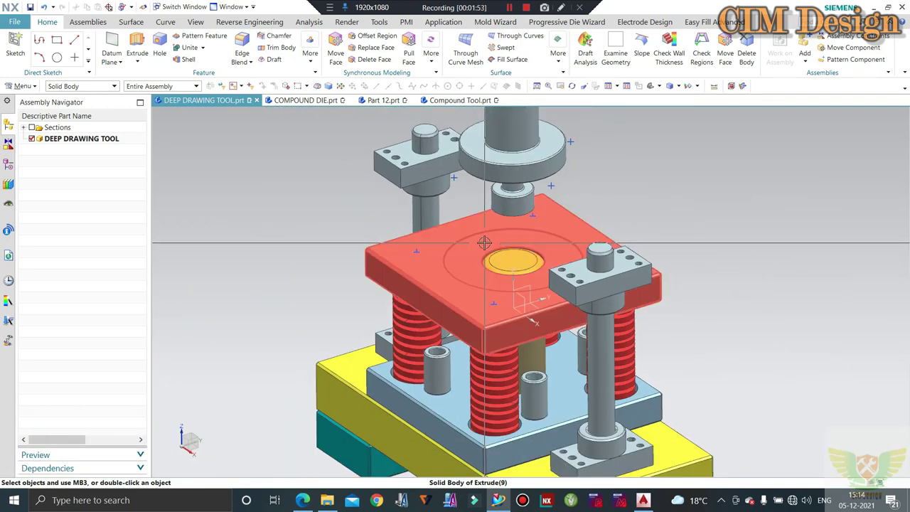
{"action": "scroll", "coordinate": [485, 253], "scroll_direction": "down", "scroll_amount": 2}
{"action": "scroll", "coordinate": [487, 260], "scroll_direction": "down", "scroll_amount": 1}
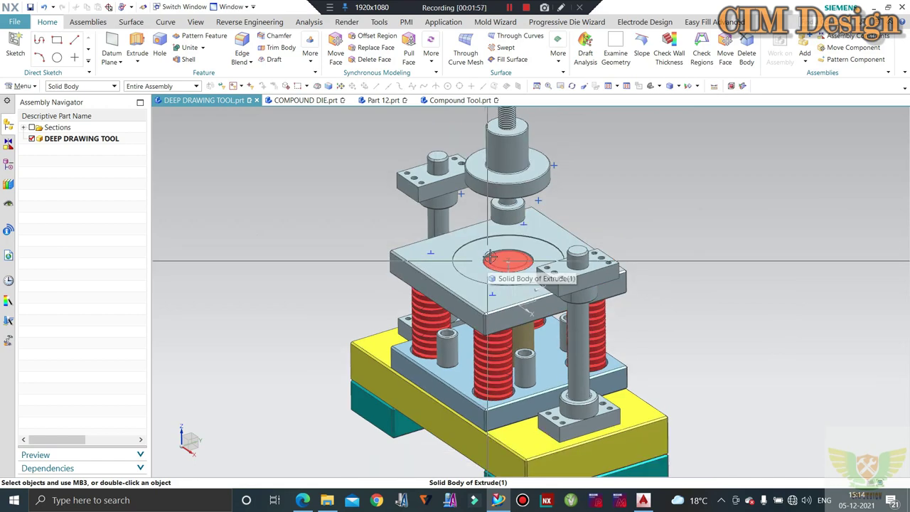
{"action": "scroll", "coordinate": [512, 287], "scroll_direction": "down", "scroll_amount": 1}
{"action": "mouse_move", "coordinate": [512, 286]}
{"action": "middle_mouse_down"}
{"action": "mouse_move", "coordinate": [541, 280]}
{"action": "mouse_move", "coordinate": [530, 299]}
{"action": "mouse_move", "coordinate": [521, 273]}
{"action": "mouse_move", "coordinate": [527, 294]}
{"action": "mouse_move", "coordinate": [512, 285]}
{"action": "middle_mouse_up"}
{"action": "scroll", "coordinate": [530, 299], "scroll_direction": "up", "scroll_amount": 3}
{"action": "scroll", "coordinate": [526, 299], "scroll_direction": "down", "scroll_amount": 2}
{"action": "scroll", "coordinate": [540, 317], "scroll_direction": "up", "scroll_amount": 1}
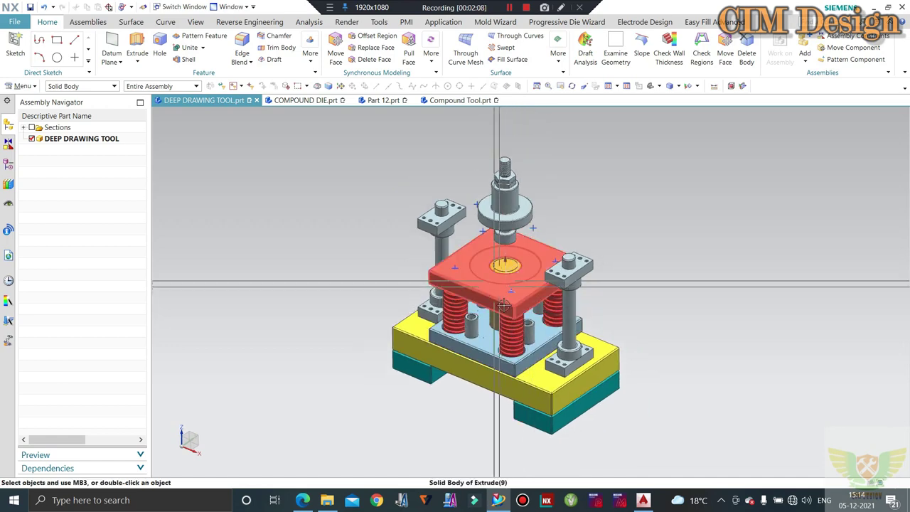
{"action": "scroll", "coordinate": [500, 266], "scroll_direction": "up", "scroll_amount": 3}
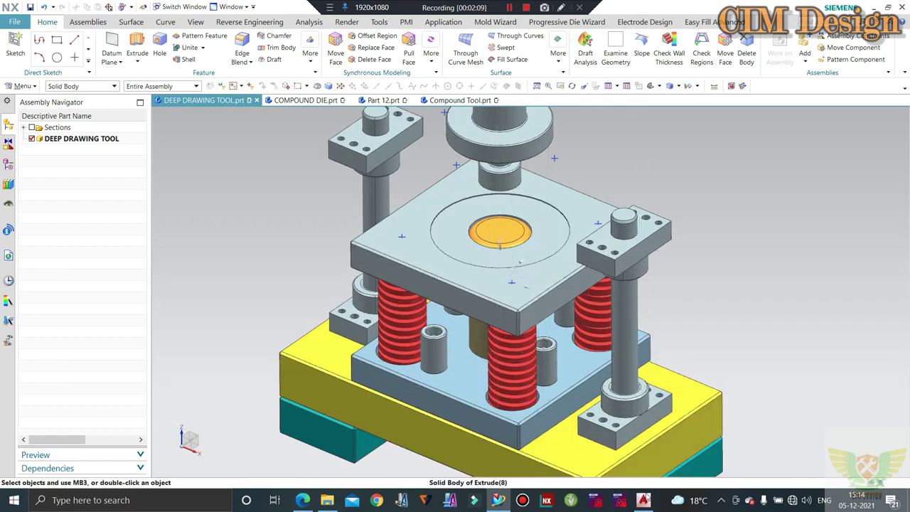
{"action": "left_click", "coordinate": [643, 499]}
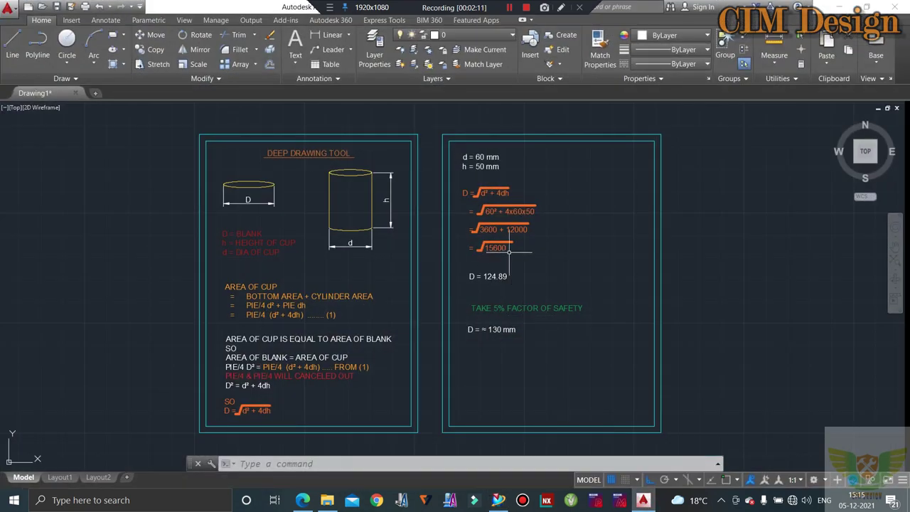
{"action": "scroll", "coordinate": [625, 221], "scroll_direction": "down", "scroll_amount": 2}
{"action": "scroll", "coordinate": [431, 205], "scroll_direction": "up", "scroll_amount": 4}
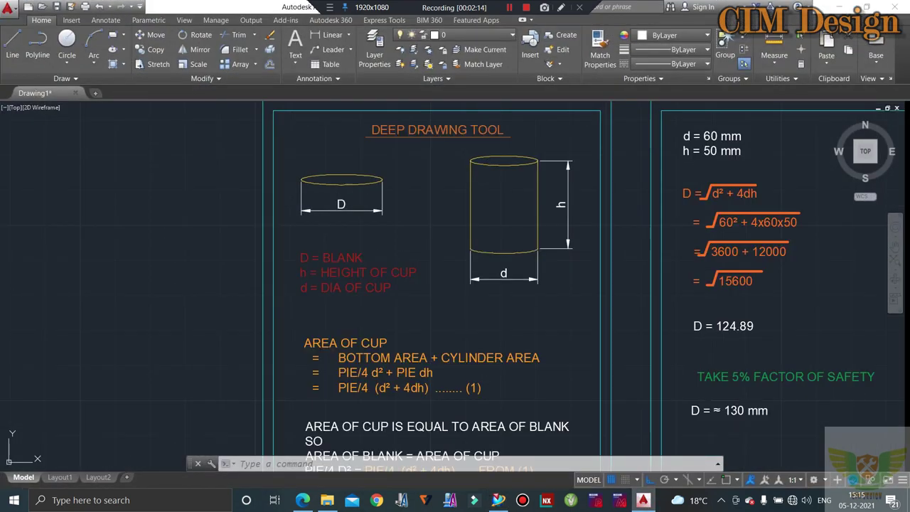
{"action": "scroll", "coordinate": [432, 205], "scroll_direction": "up", "scroll_amount": 3}
{"action": "scroll", "coordinate": [431, 205], "scroll_direction": "down", "scroll_amount": 3}
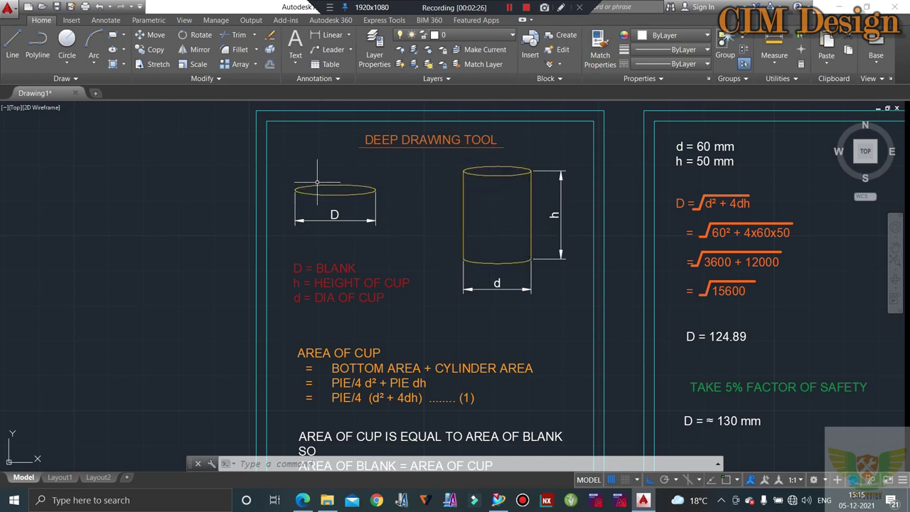
{"action": "scroll", "coordinate": [335, 215], "scroll_direction": "up", "scroll_amount": 2}
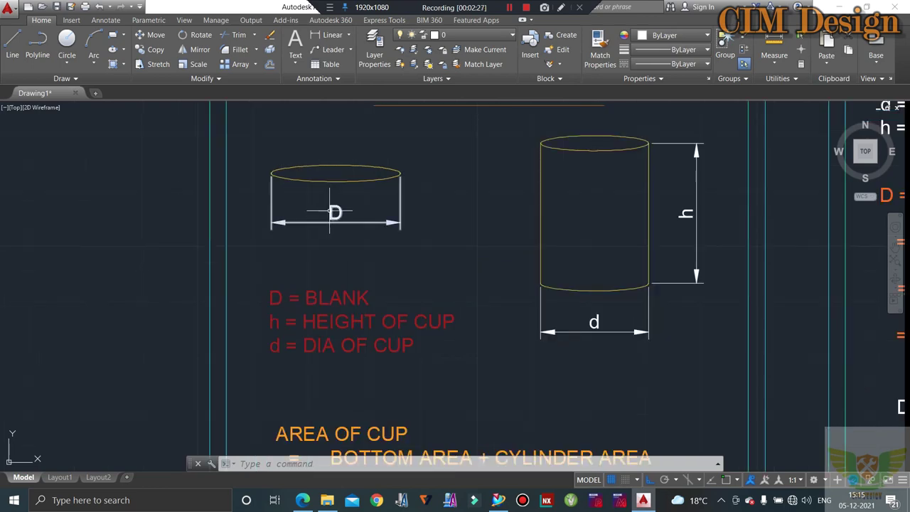
{"action": "scroll", "coordinate": [334, 213], "scroll_direction": "down", "scroll_amount": 2}
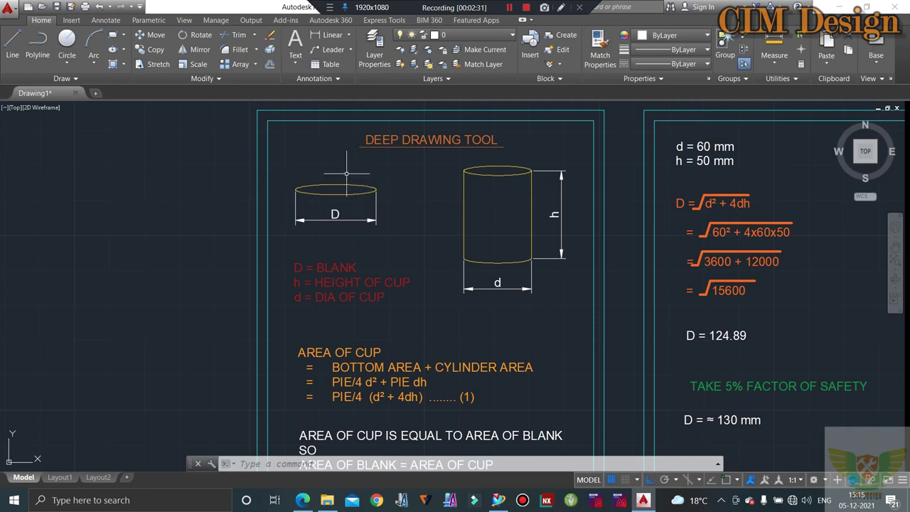
{"action": "scroll", "coordinate": [376, 192], "scroll_direction": "down", "scroll_amount": 2}
{"action": "scroll", "coordinate": [496, 193], "scroll_direction": "up", "scroll_amount": 4}
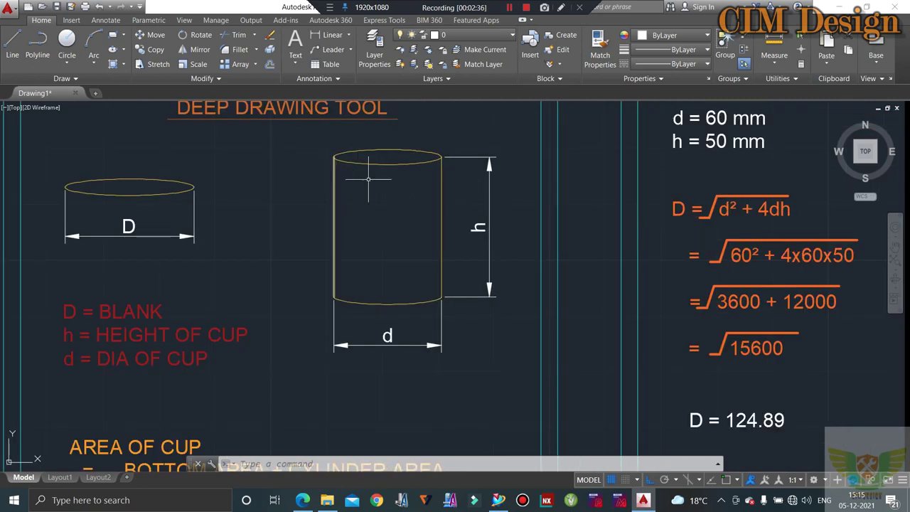
{"action": "scroll", "coordinate": [451, 223], "scroll_direction": "down", "scroll_amount": 2}
{"action": "scroll", "coordinate": [426, 227], "scroll_direction": "down", "scroll_amount": 3}
{"action": "scroll", "coordinate": [359, 197], "scroll_direction": "up", "scroll_amount": 5}
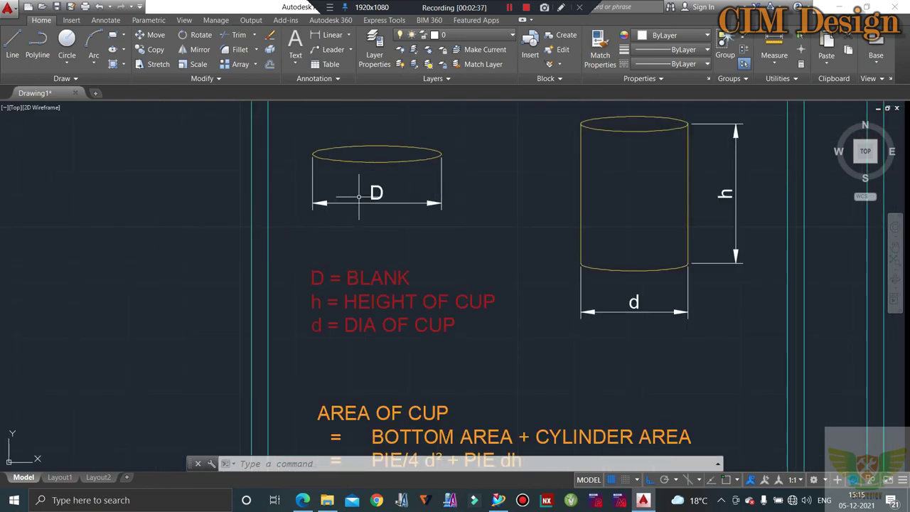
{"action": "scroll", "coordinate": [358, 303], "scroll_direction": "down", "scroll_amount": 2}
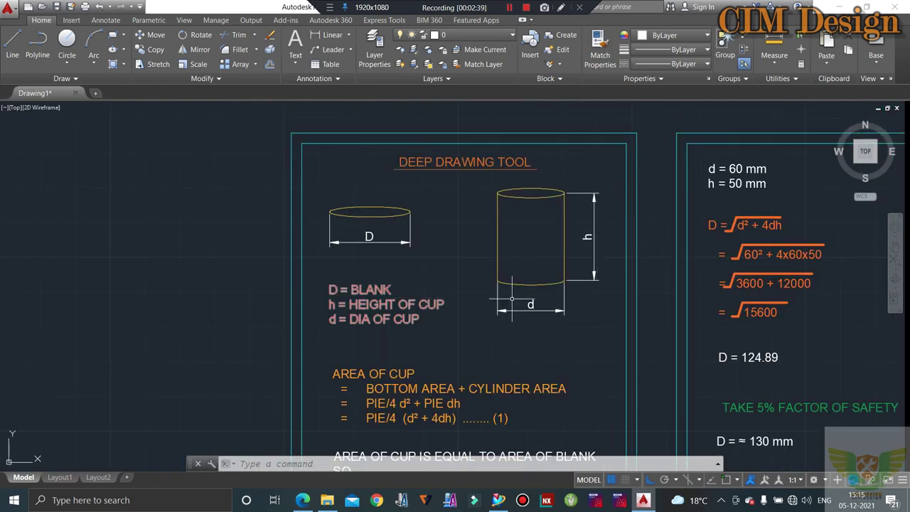
{"action": "key", "text": "Escape"}
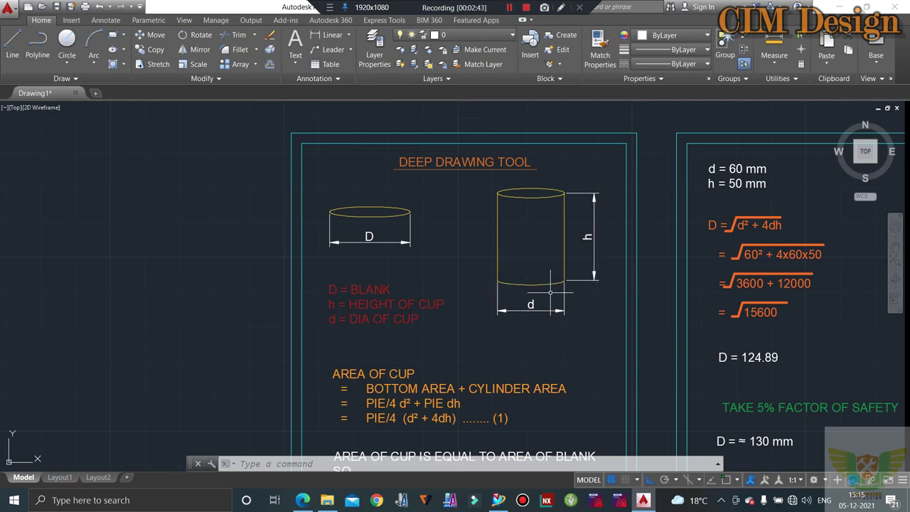
{"action": "scroll", "coordinate": [544, 288], "scroll_direction": "up", "scroll_amount": 2}
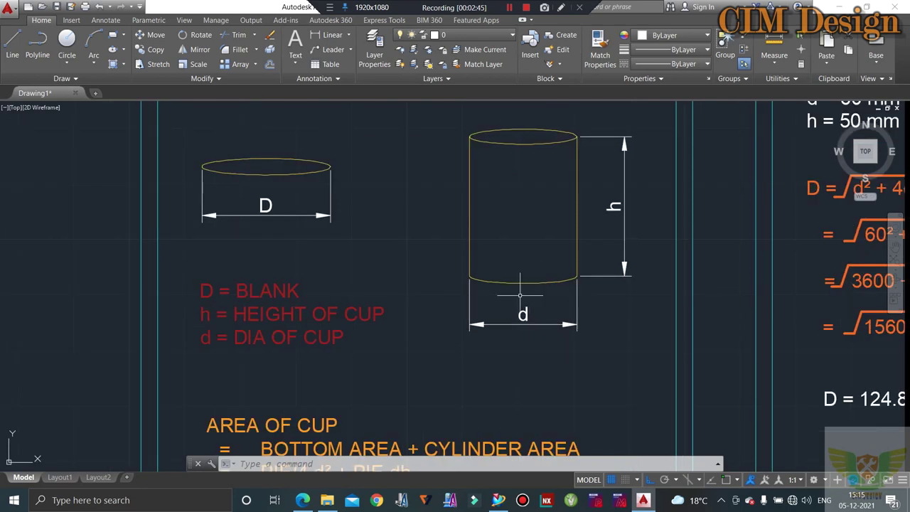
{"action": "scroll", "coordinate": [520, 294], "scroll_direction": "down", "scroll_amount": 3}
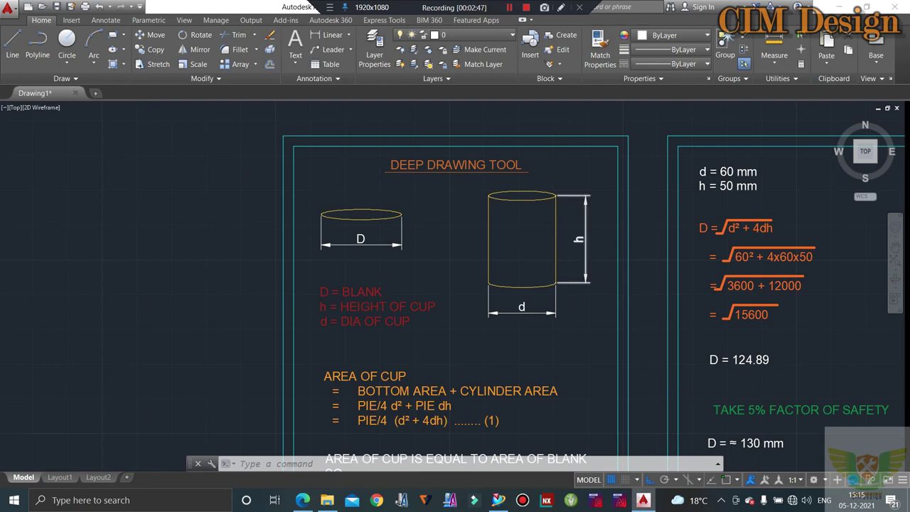
{"action": "scroll", "coordinate": [533, 264], "scroll_direction": "up", "scroll_amount": 3}
{"action": "scroll", "coordinate": [544, 219], "scroll_direction": "down", "scroll_amount": 2}
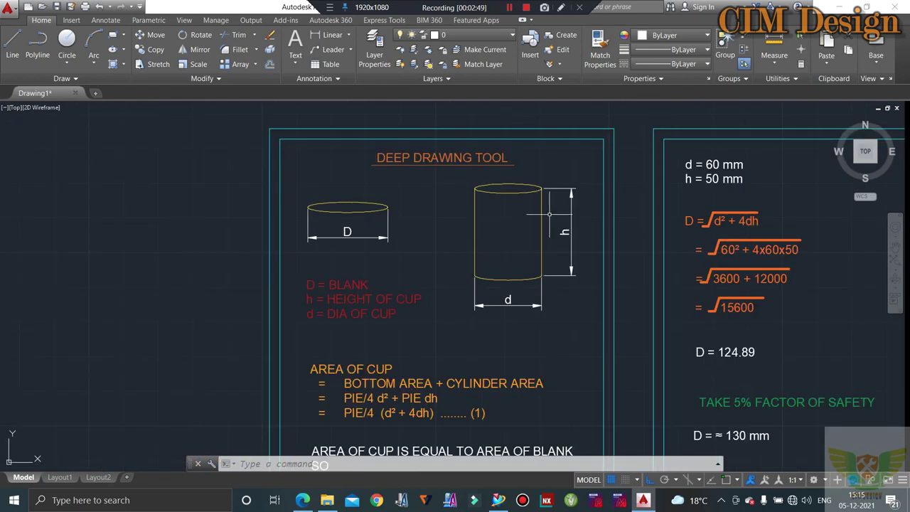
{"action": "scroll", "coordinate": [549, 213], "scroll_direction": "down", "scroll_amount": 2}
{"action": "scroll", "coordinate": [546, 233], "scroll_direction": "up", "scroll_amount": 2}
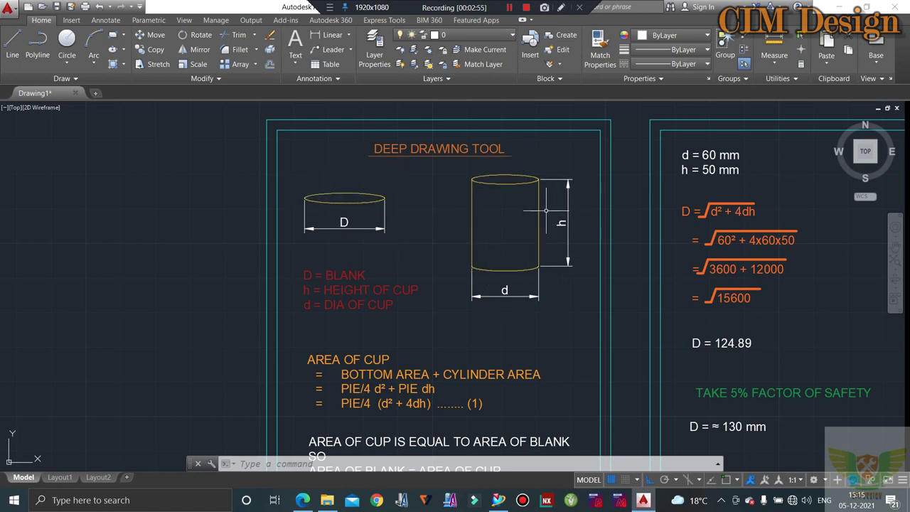
{"action": "scroll", "coordinate": [542, 224], "scroll_direction": "up", "scroll_amount": 2}
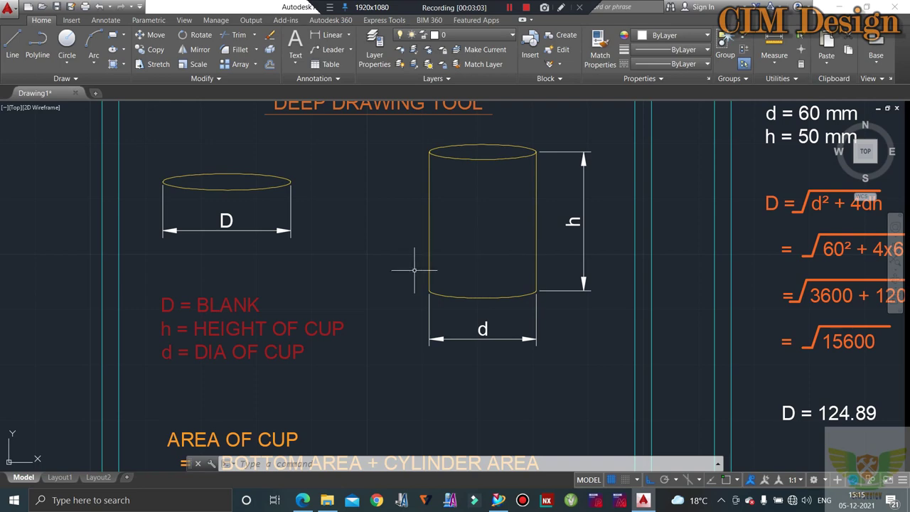
{"action": "scroll", "coordinate": [532, 261], "scroll_direction": "down", "scroll_amount": 3}
{"action": "scroll", "coordinate": [531, 246], "scroll_direction": "up", "scroll_amount": 3}
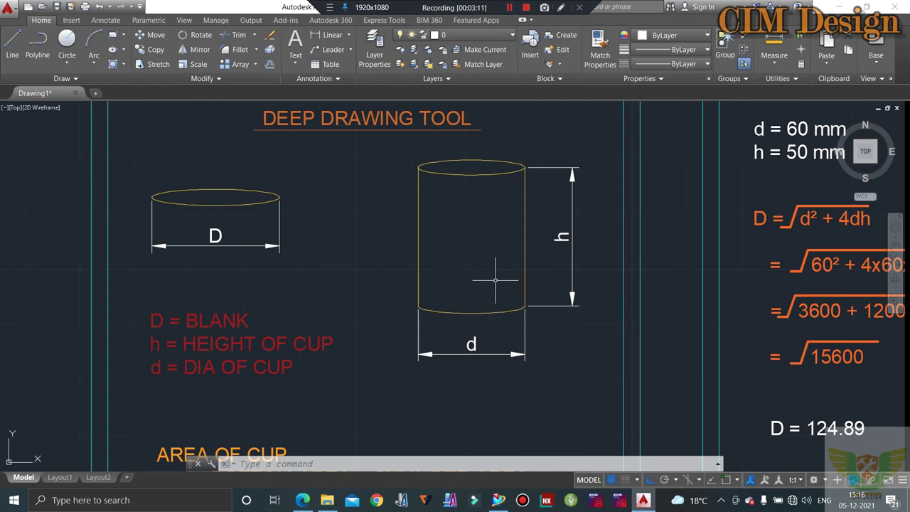
{"action": "scroll", "coordinate": [496, 279], "scroll_direction": "down", "scroll_amount": 2}
{"action": "scroll", "coordinate": [451, 202], "scroll_direction": "down", "scroll_amount": 2}
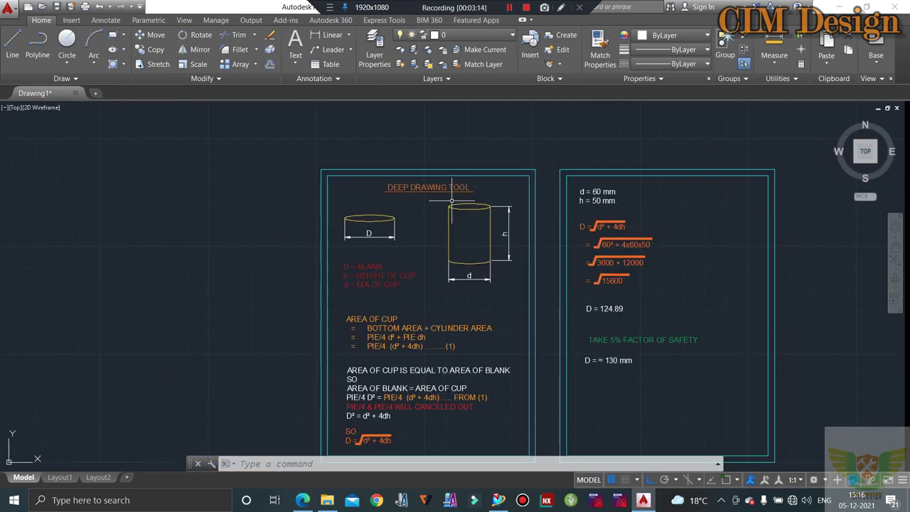
{"action": "scroll", "coordinate": [391, 329], "scroll_direction": "up", "scroll_amount": 2}
{"action": "scroll", "coordinate": [395, 323], "scroll_direction": "up", "scroll_amount": 2}
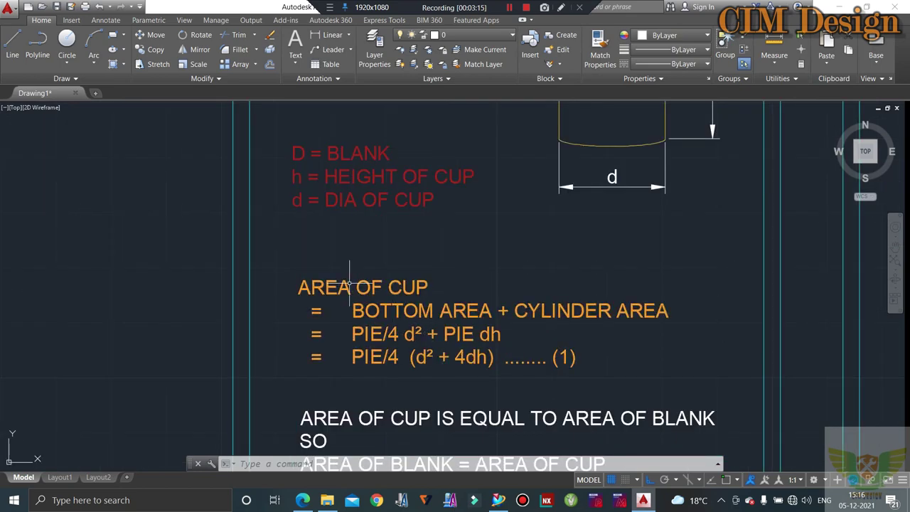
{"action": "scroll", "coordinate": [591, 192], "scroll_direction": "down", "scroll_amount": 2}
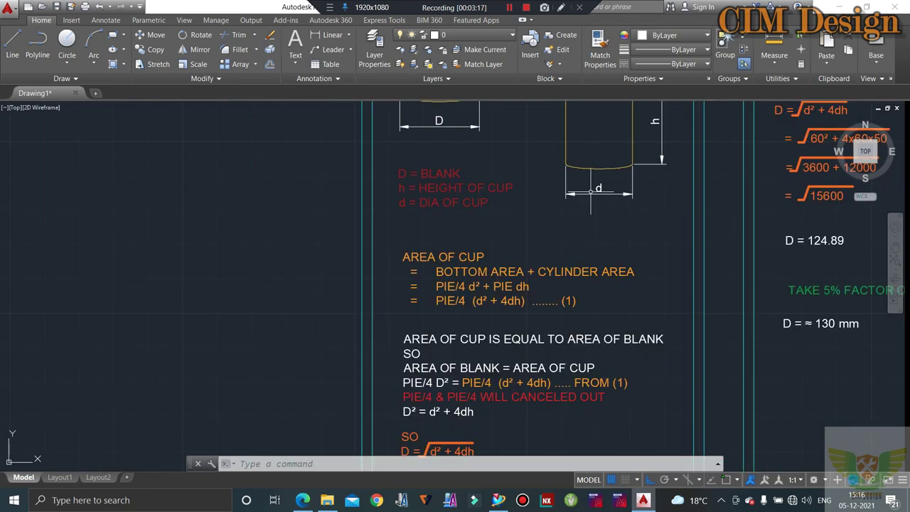
{"action": "scroll", "coordinate": [596, 216], "scroll_direction": "up", "scroll_amount": 2}
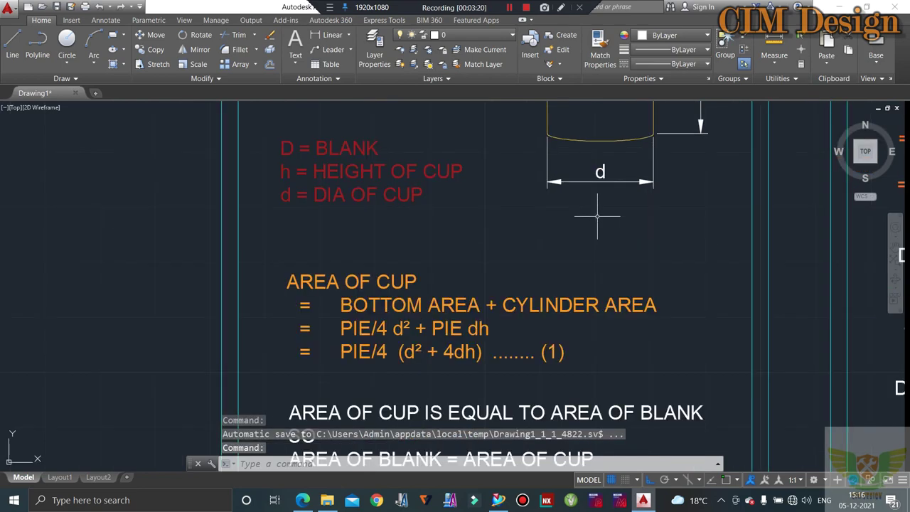
{"action": "scroll", "coordinate": [568, 243], "scroll_direction": "down", "scroll_amount": 2}
{"action": "scroll", "coordinate": [484, 278], "scroll_direction": "up", "scroll_amount": 2}
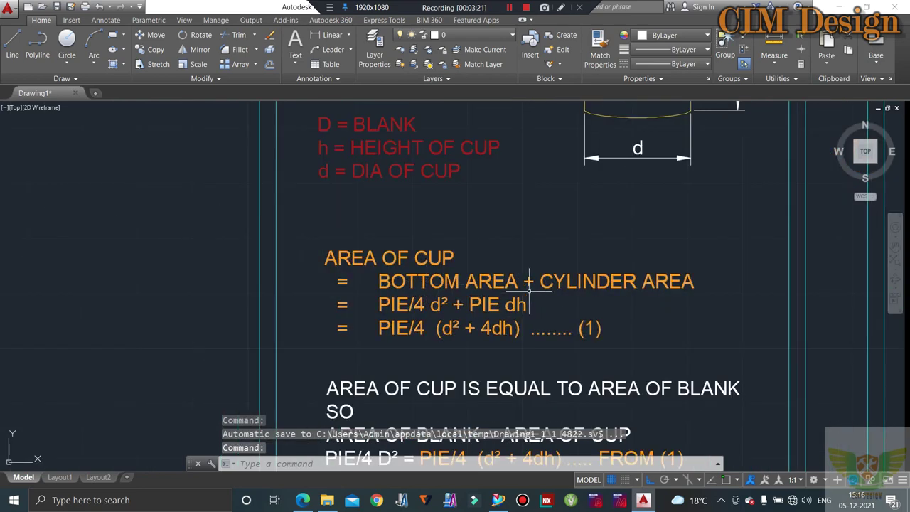
{"action": "scroll", "coordinate": [616, 281], "scroll_direction": "down", "scroll_amount": 2}
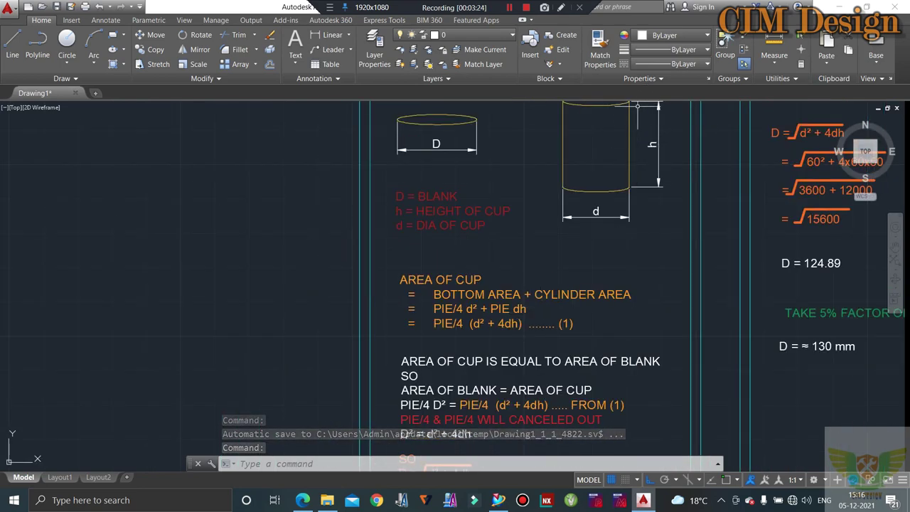
{"action": "scroll", "coordinate": [584, 228], "scroll_direction": "down", "scroll_amount": 2}
{"action": "scroll", "coordinate": [578, 273], "scroll_direction": "up", "scroll_amount": 2}
{"action": "scroll", "coordinate": [583, 281], "scroll_direction": "up", "scroll_amount": 1}
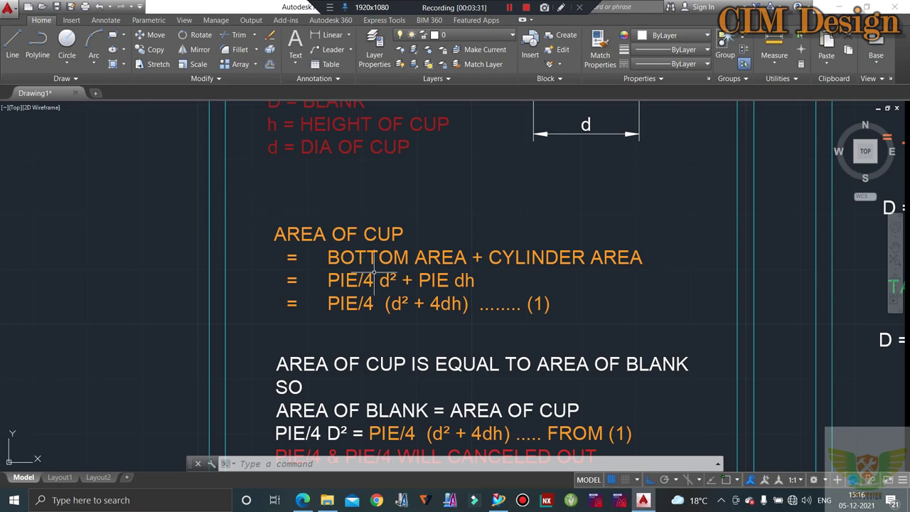
{"action": "scroll", "coordinate": [384, 288], "scroll_direction": "down", "scroll_amount": 2}
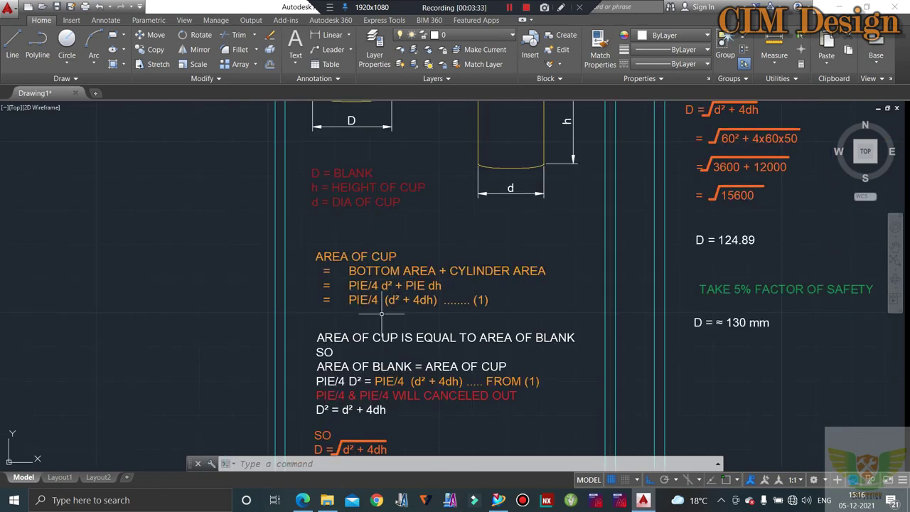
{"action": "middle_click_drag", "start_coordinate": [485, 213], "coordinate": [450, 277]}
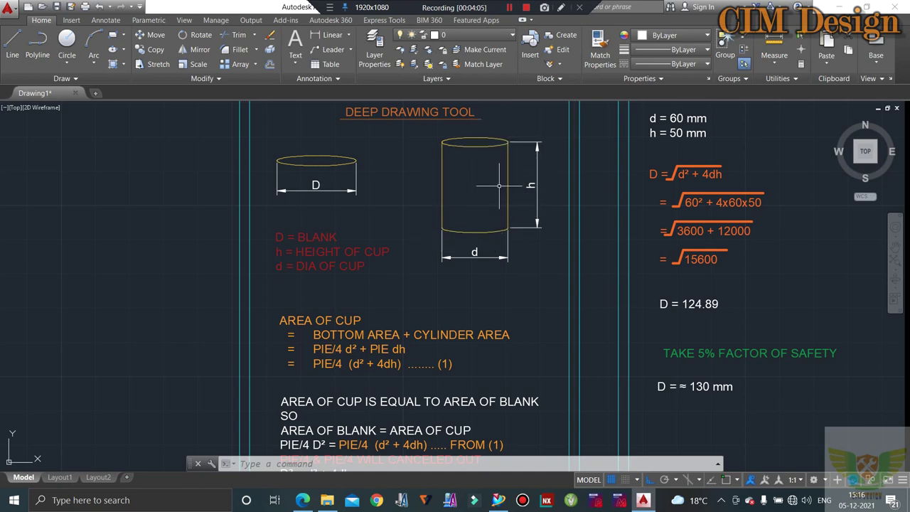
{"action": "scroll", "coordinate": [472, 263], "scroll_direction": "down", "scroll_amount": 2}
{"action": "scroll", "coordinate": [475, 268], "scroll_direction": "up", "scroll_amount": 2}
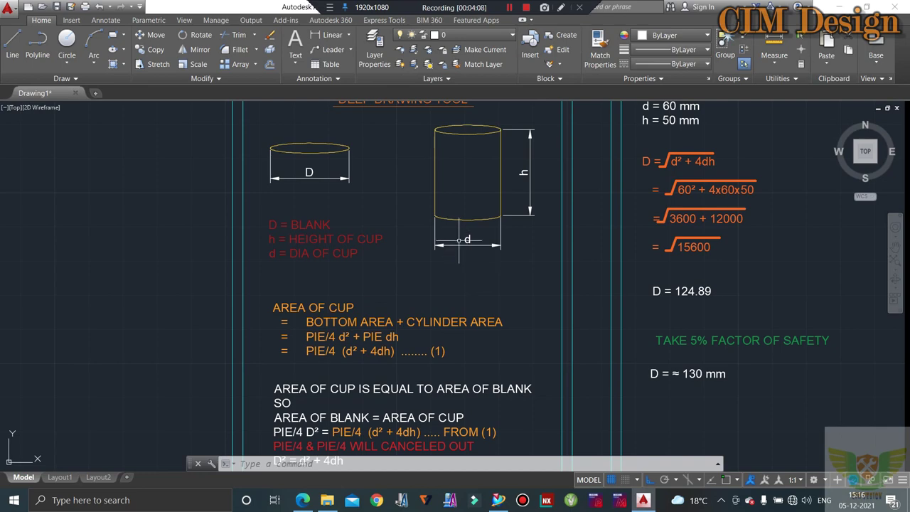
{"action": "scroll", "coordinate": [468, 217], "scroll_direction": "up", "scroll_amount": 2}
{"action": "scroll", "coordinate": [469, 233], "scroll_direction": "down", "scroll_amount": 2}
{"action": "scroll", "coordinate": [469, 233], "scroll_direction": "down", "scroll_amount": 3}
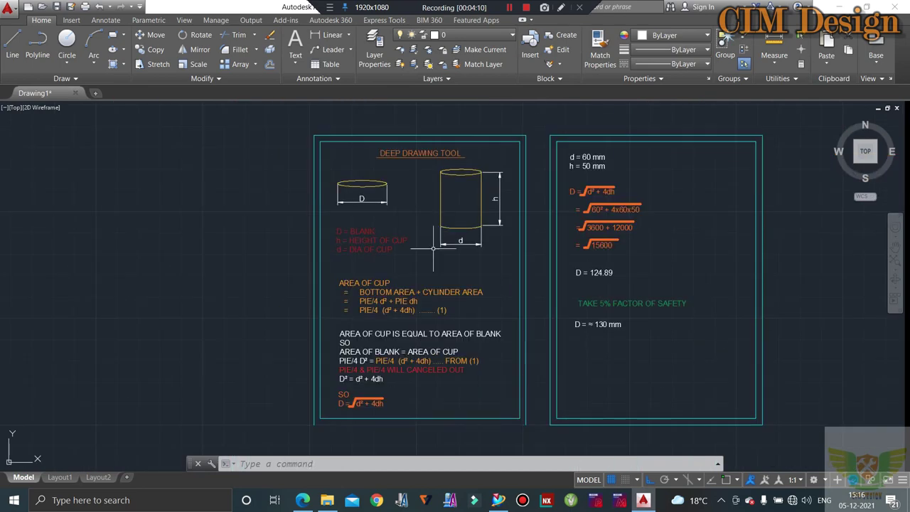
{"action": "scroll", "coordinate": [435, 277], "scroll_direction": "up", "scroll_amount": 3}
{"action": "scroll", "coordinate": [338, 306], "scroll_direction": "up", "scroll_amount": 2}
{"action": "scroll", "coordinate": [345, 306], "scroll_direction": "down", "scroll_amount": 3}
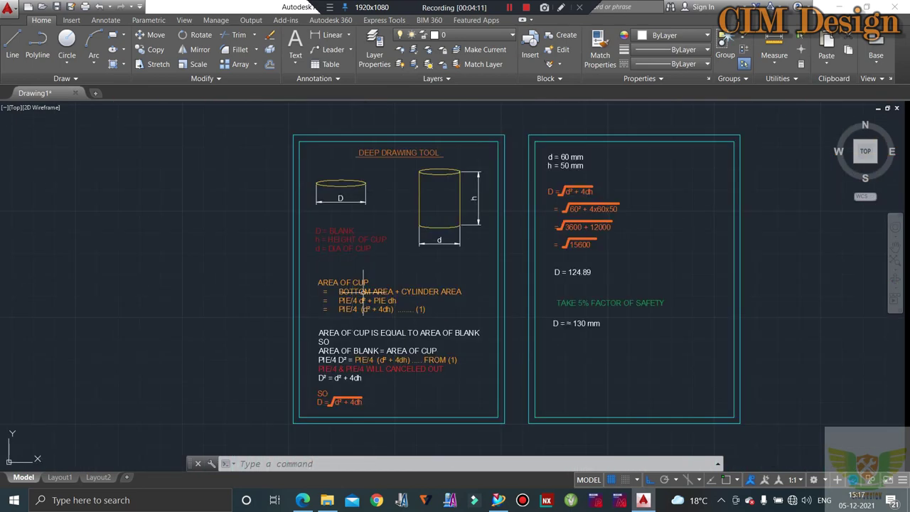
{"action": "scroll", "coordinate": [409, 246], "scroll_direction": "up", "scroll_amount": 2}
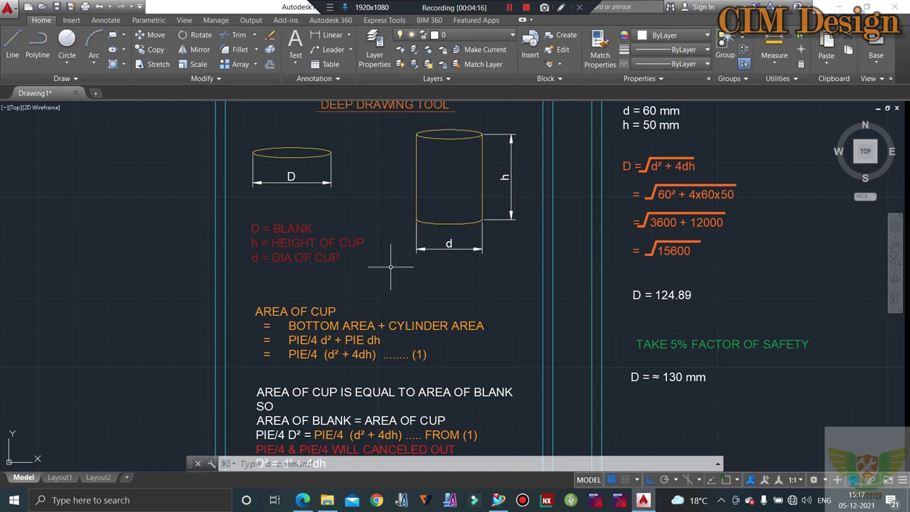
{"action": "scroll", "coordinate": [298, 377], "scroll_direction": "up", "scroll_amount": 2}
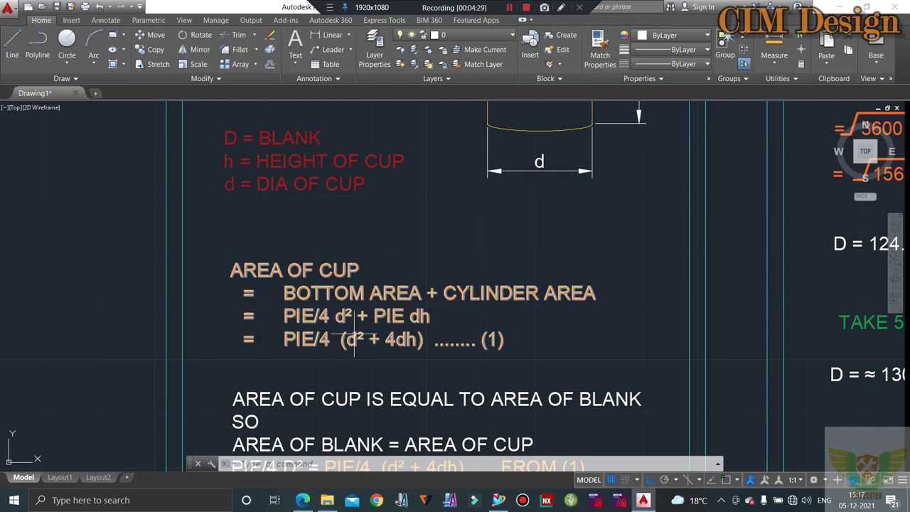
{"action": "scroll", "coordinate": [313, 328], "scroll_direction": "up", "scroll_amount": 2}
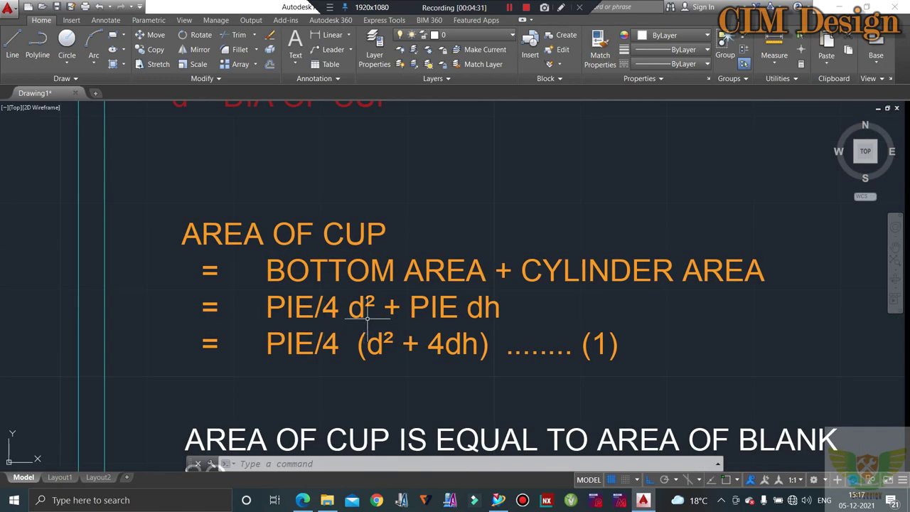
{"action": "scroll", "coordinate": [341, 319], "scroll_direction": "down", "scroll_amount": 2}
{"action": "scroll", "coordinate": [406, 335], "scroll_direction": "up", "scroll_amount": 4}
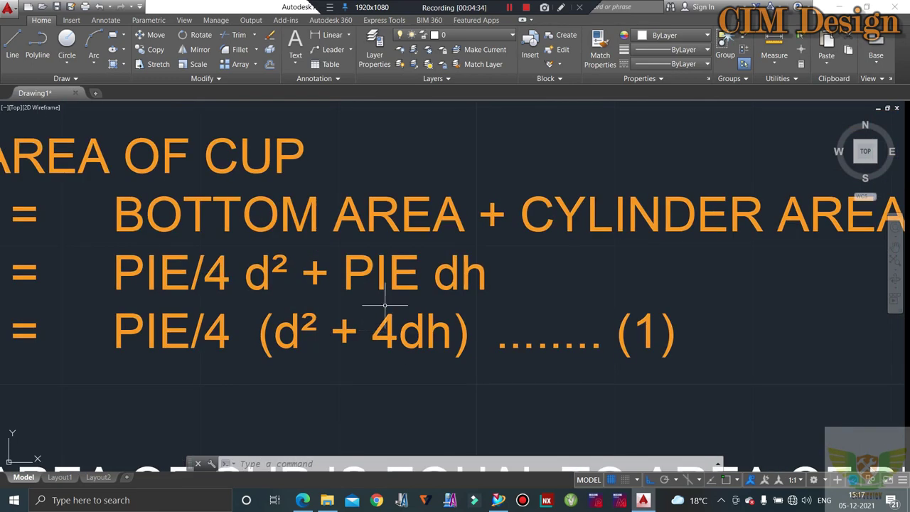
{"action": "scroll", "coordinate": [398, 313], "scroll_direction": "down", "scroll_amount": 2}
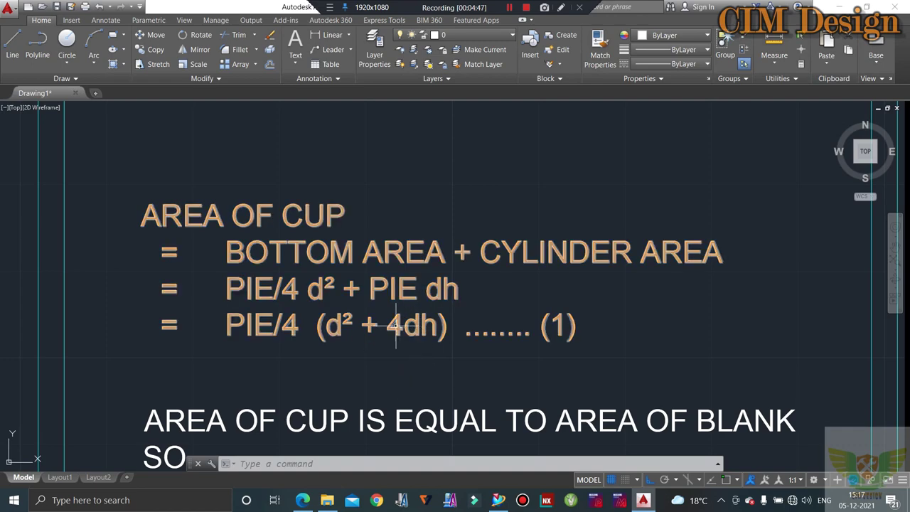
{"action": "scroll", "coordinate": [396, 325], "scroll_direction": "down", "scroll_amount": 2}
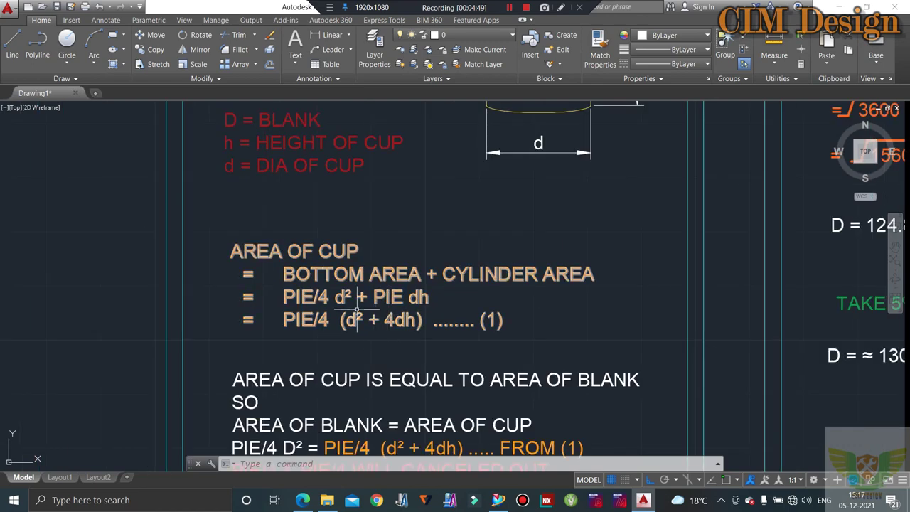
{"action": "scroll", "coordinate": [357, 311], "scroll_direction": "down", "scroll_amount": 2}
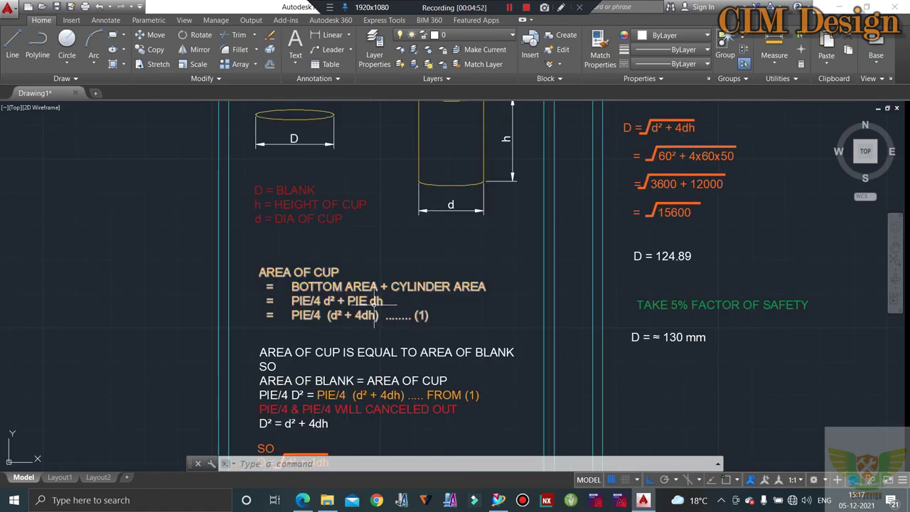
{"action": "scroll", "coordinate": [375, 305], "scroll_direction": "down", "scroll_amount": 2}
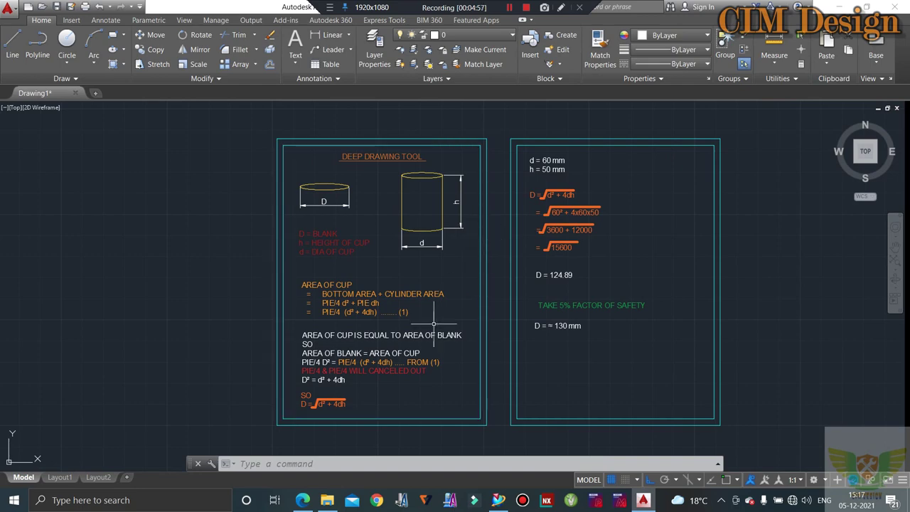
{"action": "scroll", "coordinate": [414, 337], "scroll_direction": "up", "scroll_amount": 2}
{"action": "scroll", "coordinate": [414, 332], "scroll_direction": "down", "scroll_amount": 2}
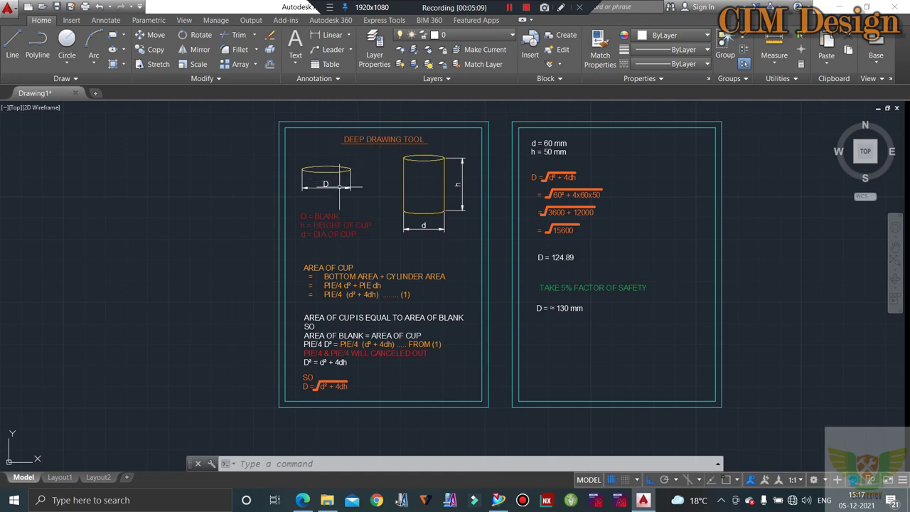
{"action": "scroll", "coordinate": [381, 170], "scroll_direction": "up", "scroll_amount": 2}
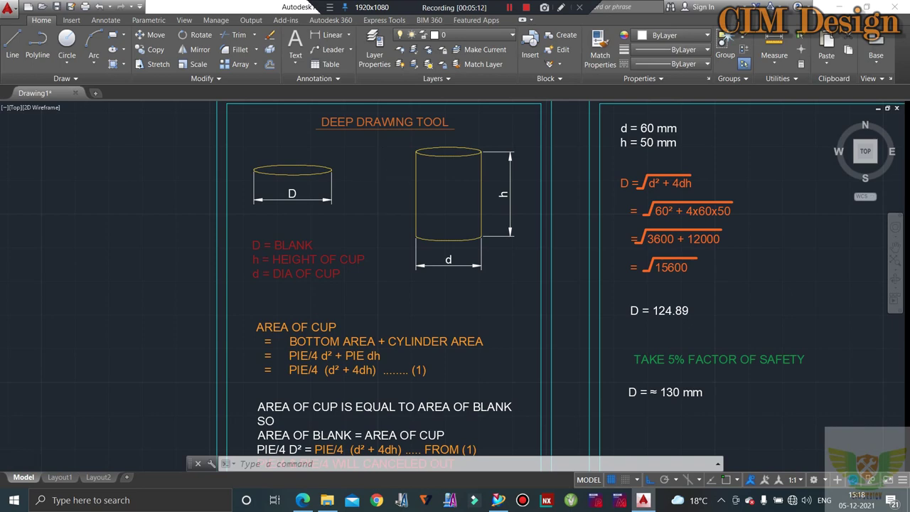
{"action": "scroll", "coordinate": [376, 161], "scroll_direction": "down", "scroll_amount": 2}
{"action": "scroll", "coordinate": [378, 160], "scroll_direction": "up", "scroll_amount": 2}
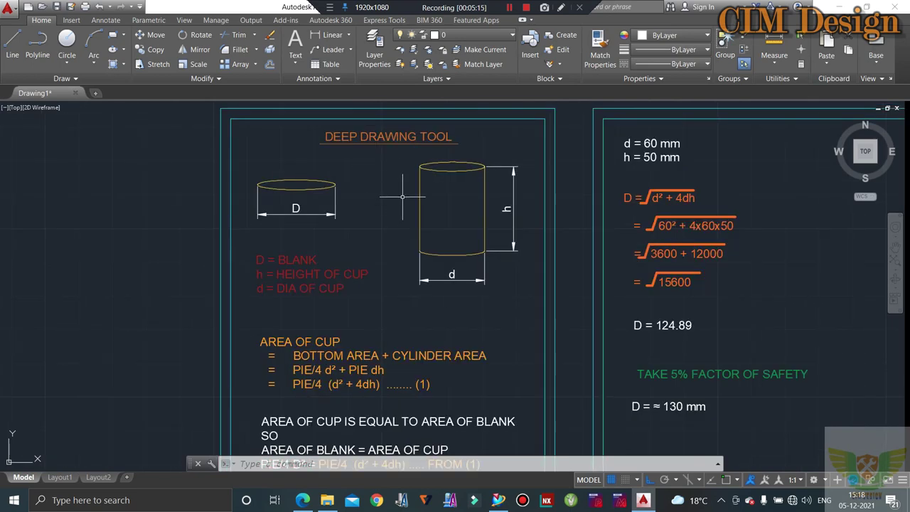
{"action": "scroll", "coordinate": [402, 197], "scroll_direction": "down", "scroll_amount": 2}
{"action": "scroll", "coordinate": [374, 199], "scroll_direction": "up", "scroll_amount": 4}
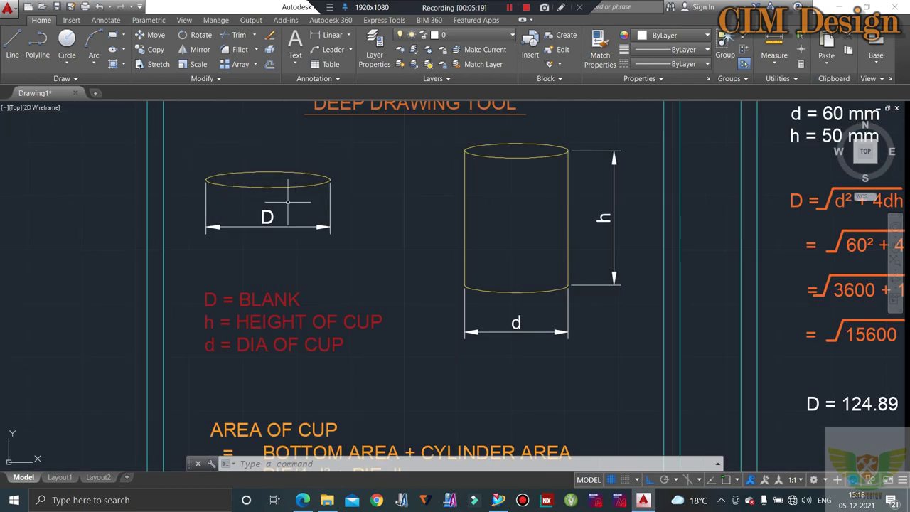
{"action": "scroll", "coordinate": [364, 203], "scroll_direction": "down", "scroll_amount": 2}
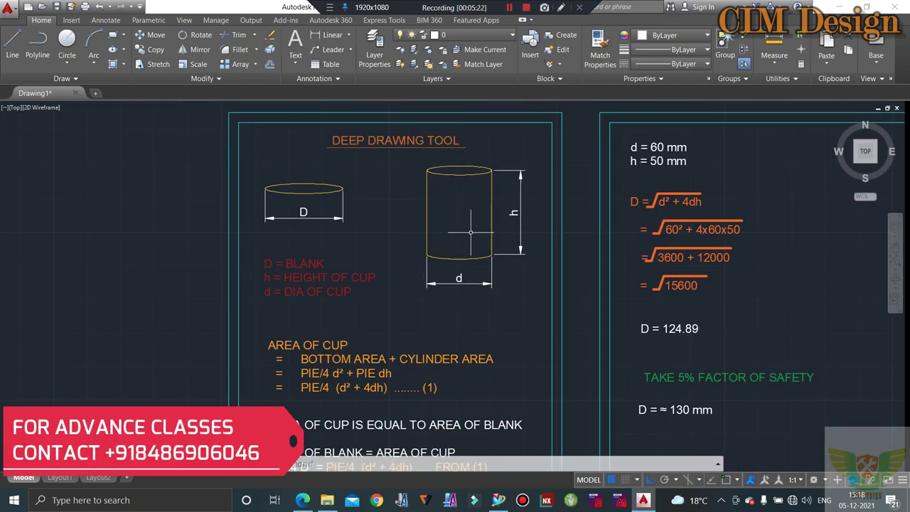
{"action": "scroll", "coordinate": [484, 215], "scroll_direction": "down", "scroll_amount": 2}
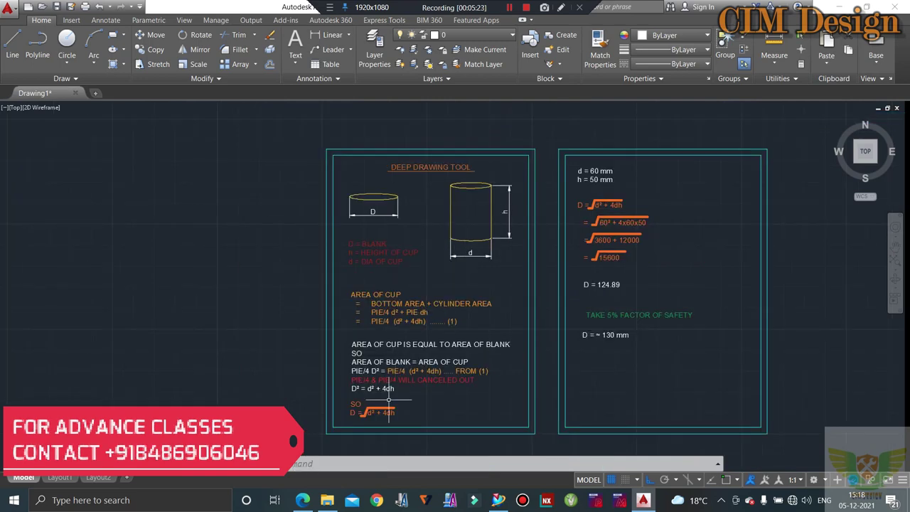
{"action": "scroll", "coordinate": [377, 400], "scroll_direction": "up", "scroll_amount": 2}
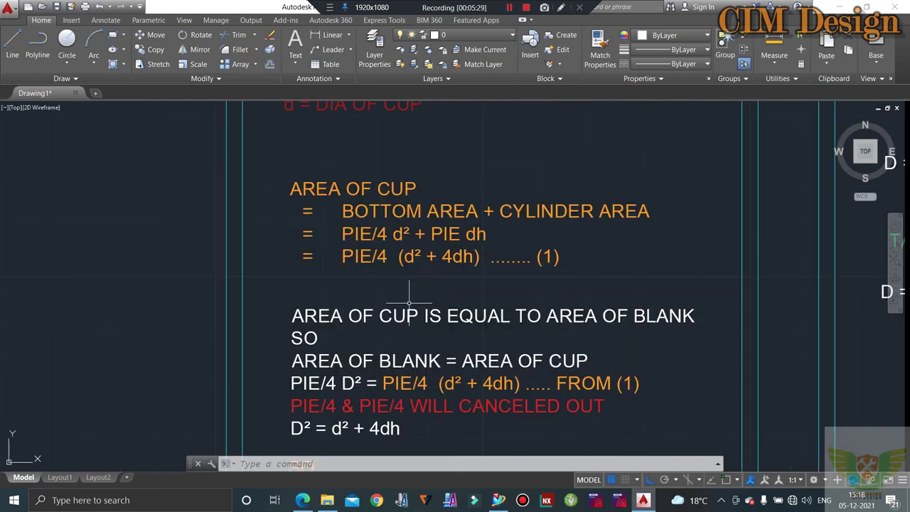
{"action": "scroll", "coordinate": [410, 302], "scroll_direction": "up", "scroll_amount": 1}
{"action": "scroll", "coordinate": [413, 301], "scroll_direction": "down", "scroll_amount": 1}
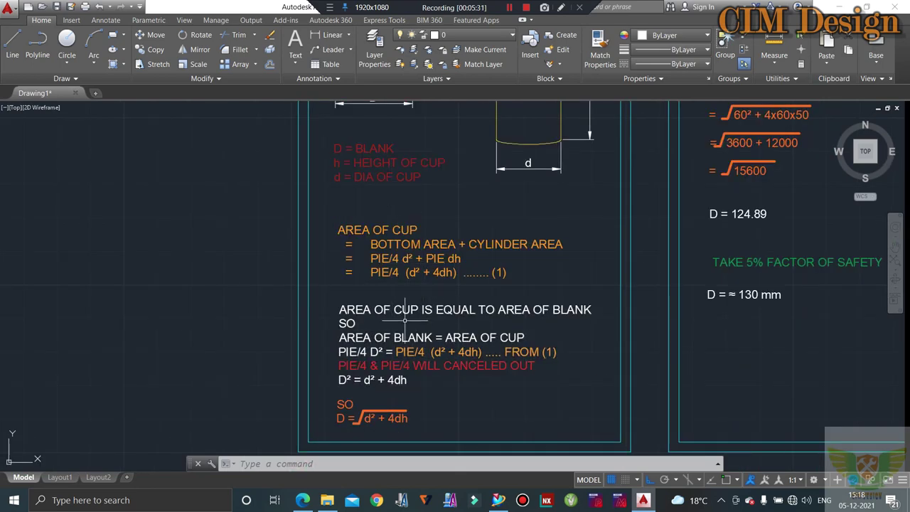
{"action": "scroll", "coordinate": [404, 346], "scroll_direction": "down", "scroll_amount": 2}
{"action": "scroll", "coordinate": [388, 342], "scroll_direction": "up", "scroll_amount": 4}
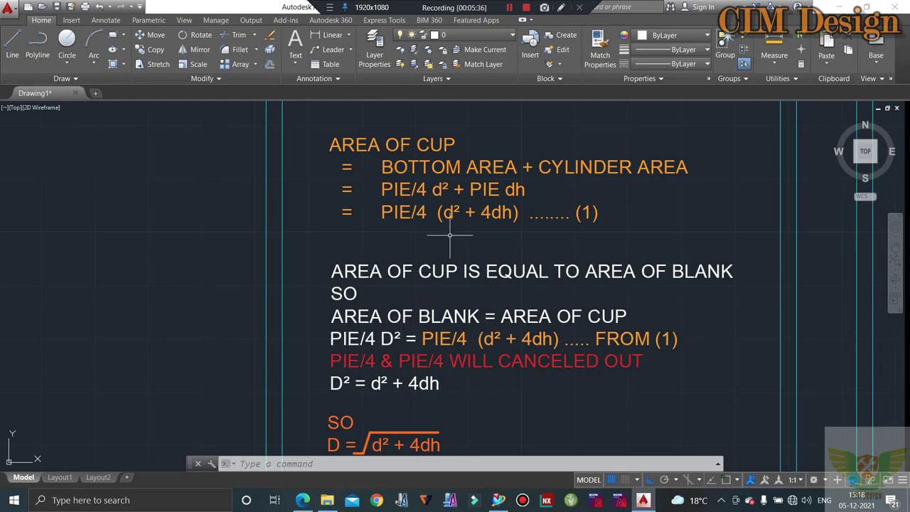
{"action": "scroll", "coordinate": [448, 190], "scroll_direction": "down", "scroll_amount": 1}
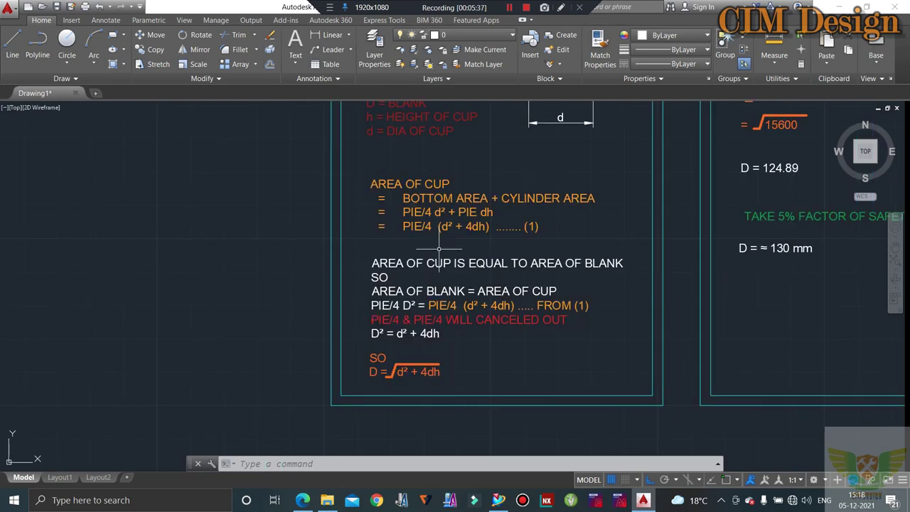
{"action": "scroll", "coordinate": [445, 184], "scroll_direction": "down", "scroll_amount": 4}
{"action": "scroll", "coordinate": [448, 139], "scroll_direction": "up", "scroll_amount": 3}
{"action": "scroll", "coordinate": [448, 135], "scroll_direction": "down", "scroll_amount": 4}
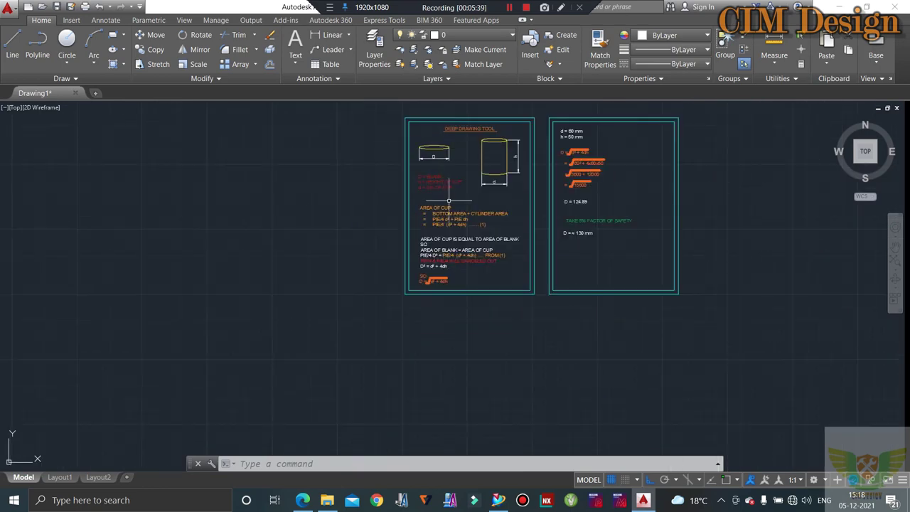
{"action": "scroll", "coordinate": [441, 259], "scroll_direction": "up", "scroll_amount": 4}
{"action": "scroll", "coordinate": [414, 226], "scroll_direction": "up", "scroll_amount": 2}
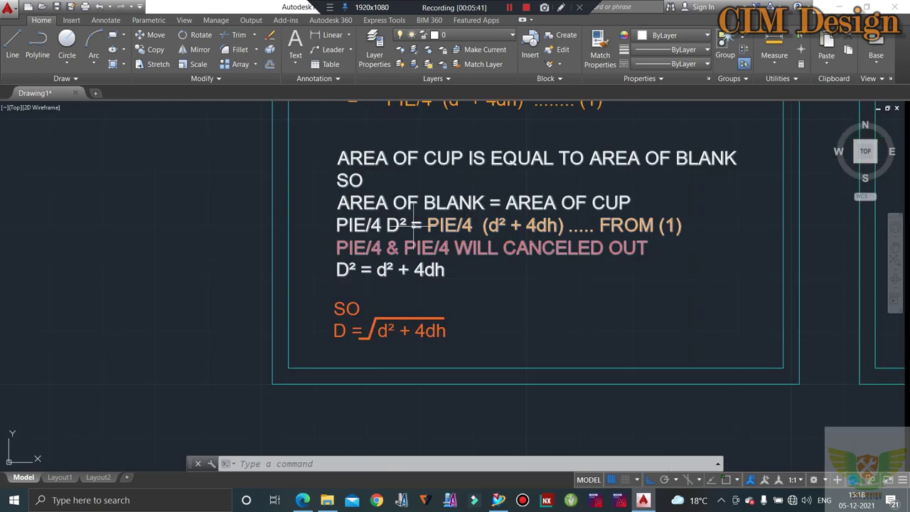
{"action": "scroll", "coordinate": [453, 259], "scroll_direction": "down", "scroll_amount": 5}
{"action": "scroll", "coordinate": [441, 235], "scroll_direction": "up", "scroll_amount": 4}
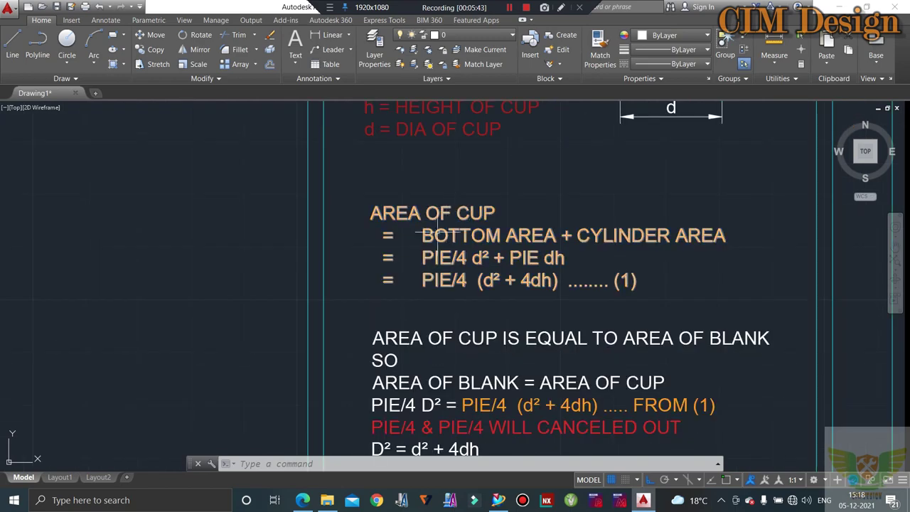
{"action": "scroll", "coordinate": [437, 231], "scroll_direction": "down", "scroll_amount": 1}
{"action": "scroll", "coordinate": [492, 318], "scroll_direction": "up", "scroll_amount": 2}
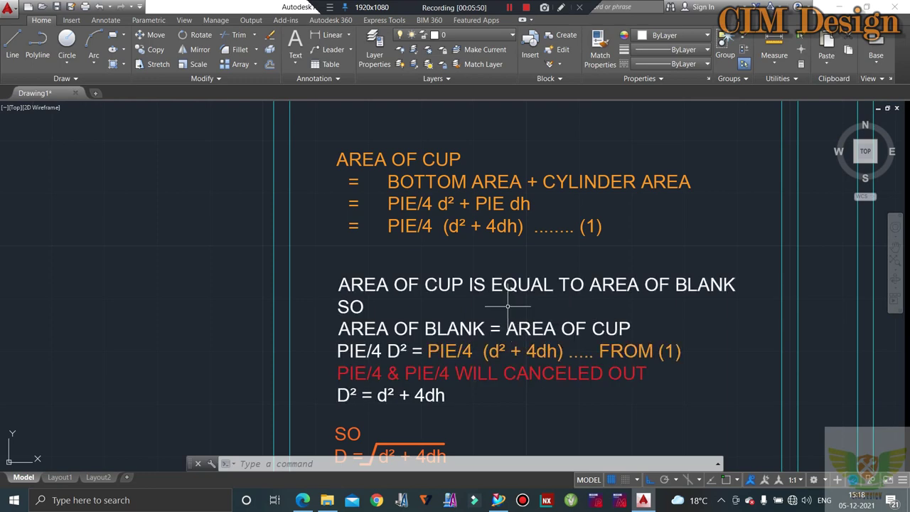
{"action": "scroll", "coordinate": [498, 277], "scroll_direction": "down", "scroll_amount": 1}
{"action": "scroll", "coordinate": [431, 233], "scroll_direction": "up", "scroll_amount": 3}
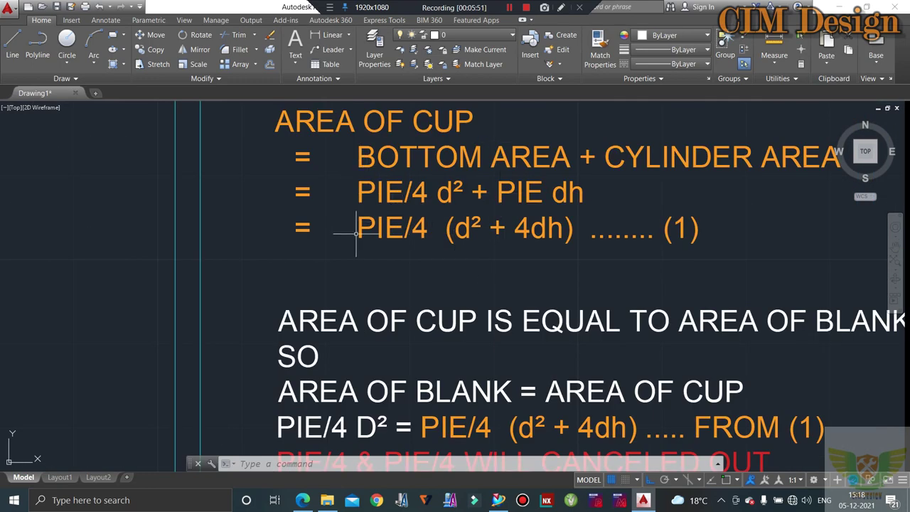
{"action": "scroll", "coordinate": [522, 239], "scroll_direction": "down", "scroll_amount": 2}
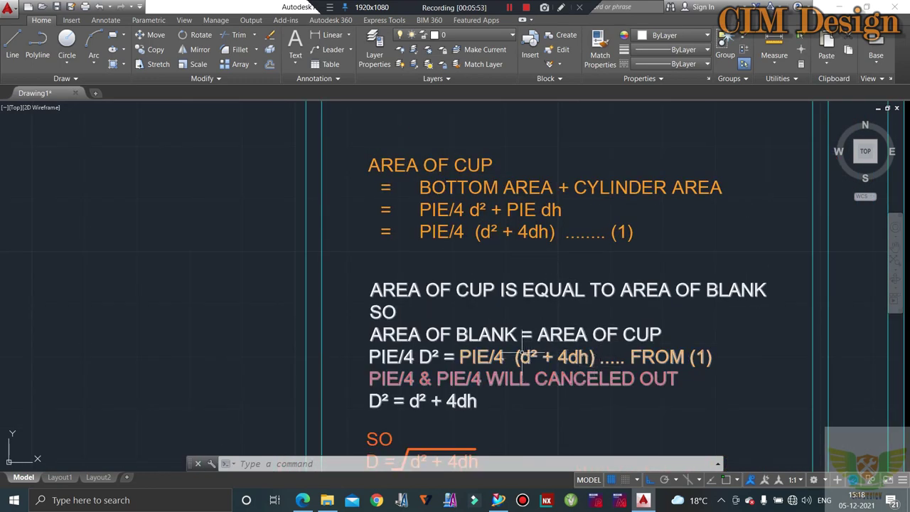
{"action": "scroll", "coordinate": [463, 317], "scroll_direction": "down", "scroll_amount": 3}
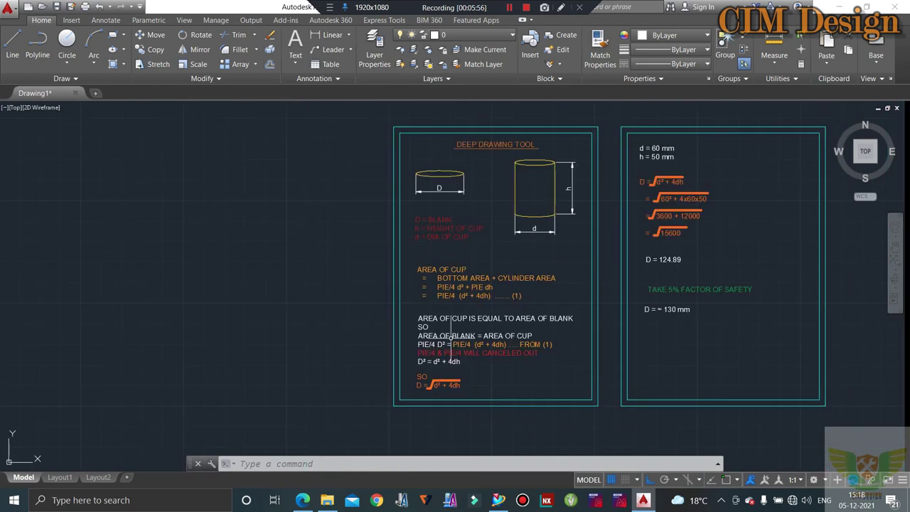
{"action": "scroll", "coordinate": [384, 277], "scroll_direction": "up", "scroll_amount": 3}
{"action": "scroll", "coordinate": [504, 257], "scroll_direction": "down", "scroll_amount": 1}
{"action": "scroll", "coordinate": [518, 257], "scroll_direction": "down", "scroll_amount": 1}
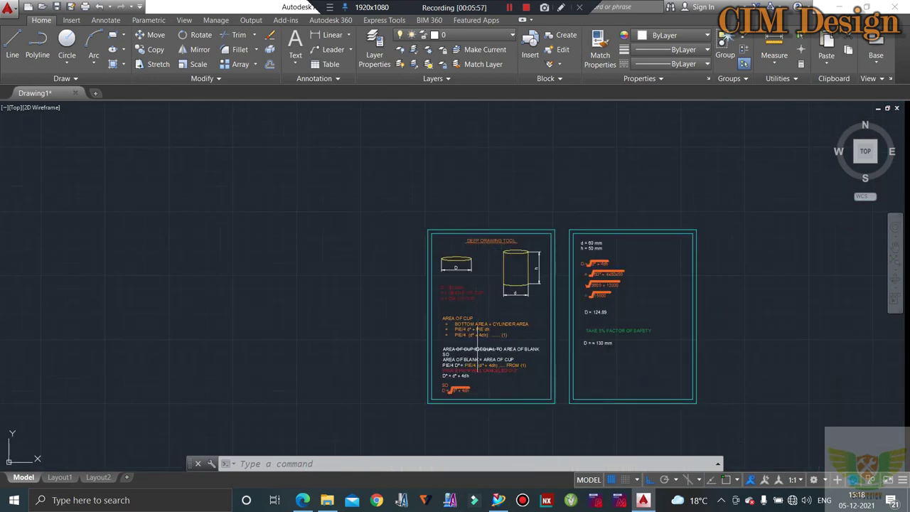
{"action": "scroll", "coordinate": [461, 379], "scroll_direction": "up", "scroll_amount": 4}
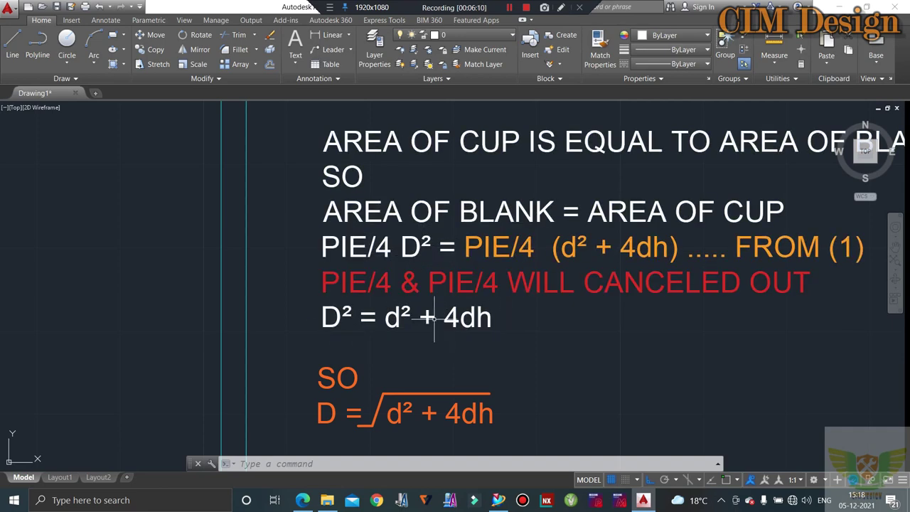
{"action": "scroll", "coordinate": [311, 319], "scroll_direction": "down", "scroll_amount": 2}
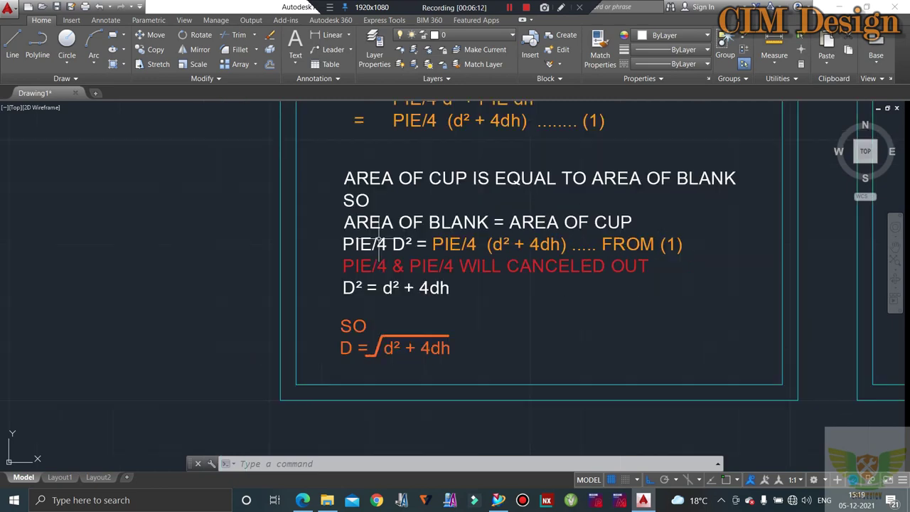
{"action": "scroll", "coordinate": [363, 287], "scroll_direction": "up", "scroll_amount": 4}
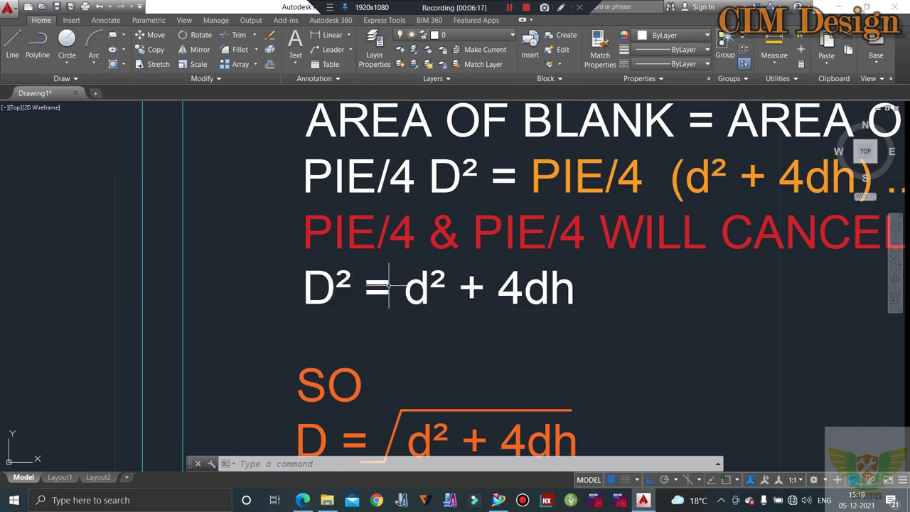
{"action": "scroll", "coordinate": [473, 284], "scroll_direction": "down", "scroll_amount": 2}
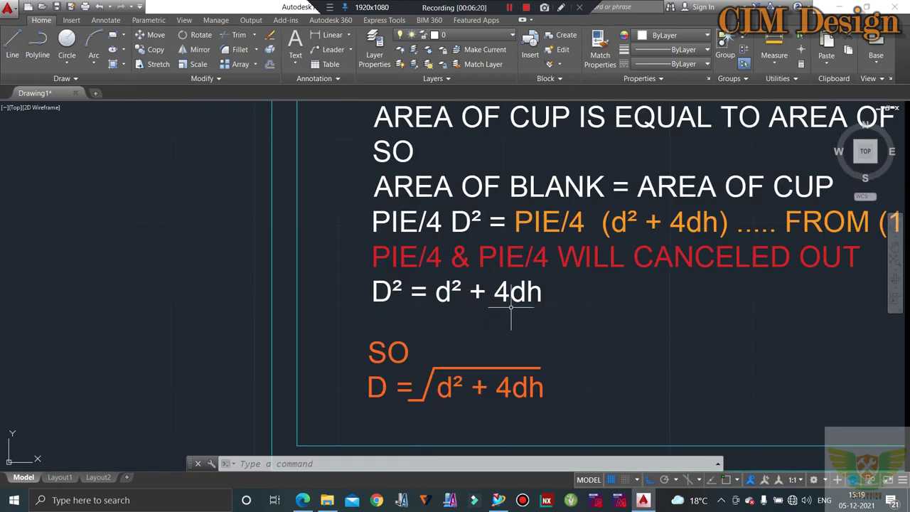
{"action": "scroll", "coordinate": [524, 285], "scroll_direction": "down", "scroll_amount": 2}
{"action": "scroll", "coordinate": [524, 284], "scroll_direction": "up", "scroll_amount": 1}
{"action": "scroll", "coordinate": [424, 277], "scroll_direction": "up", "scroll_amount": 1}
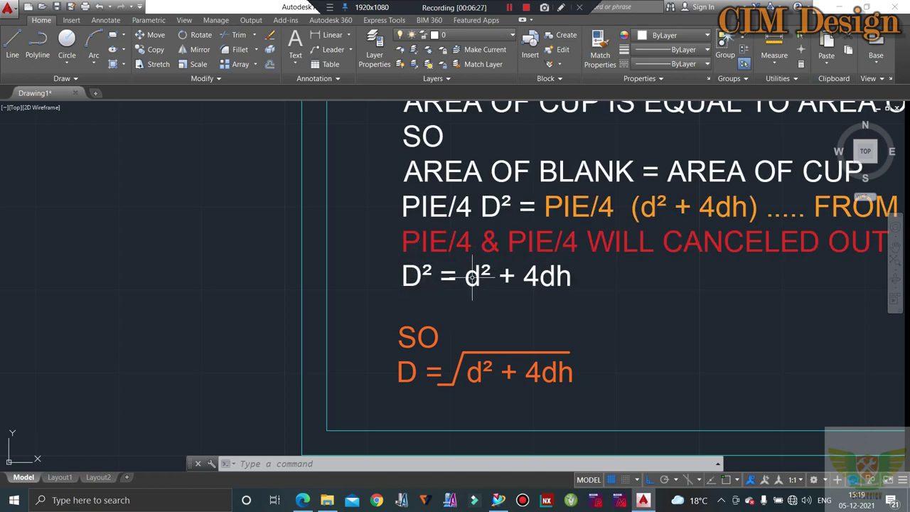
{"action": "scroll", "coordinate": [378, 310], "scroll_direction": "down", "scroll_amount": 2}
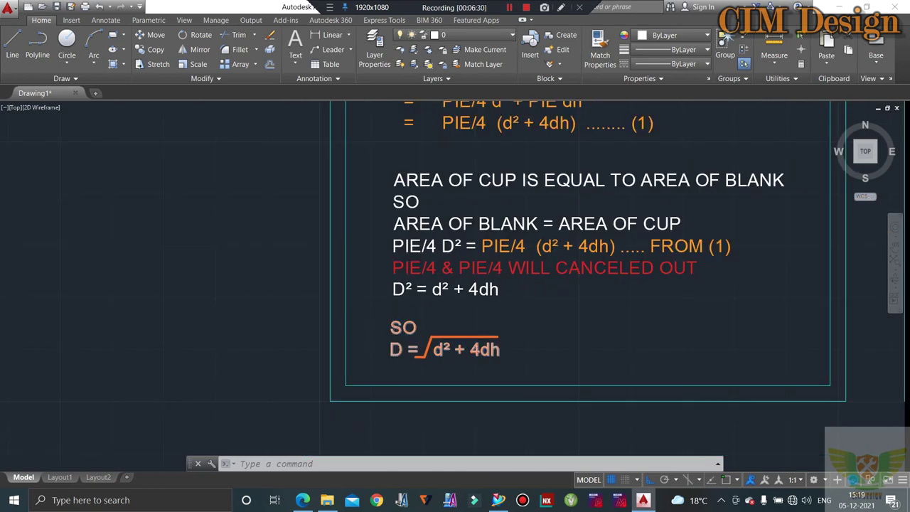
{"action": "scroll", "coordinate": [399, 352], "scroll_direction": "up", "scroll_amount": 4}
{"action": "scroll", "coordinate": [426, 353], "scroll_direction": "down", "scroll_amount": 1}
{"action": "scroll", "coordinate": [480, 353], "scroll_direction": "up", "scroll_amount": 2}
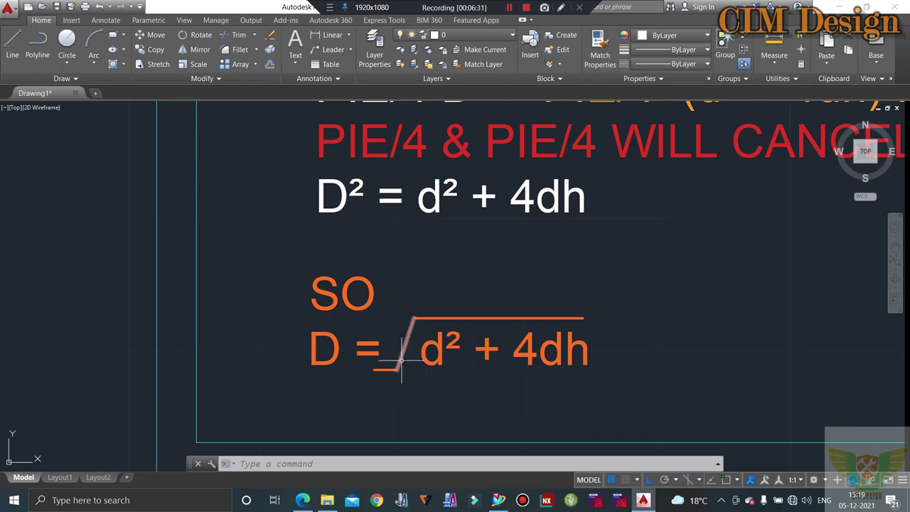
{"action": "scroll", "coordinate": [475, 335], "scroll_direction": "down", "scroll_amount": 2}
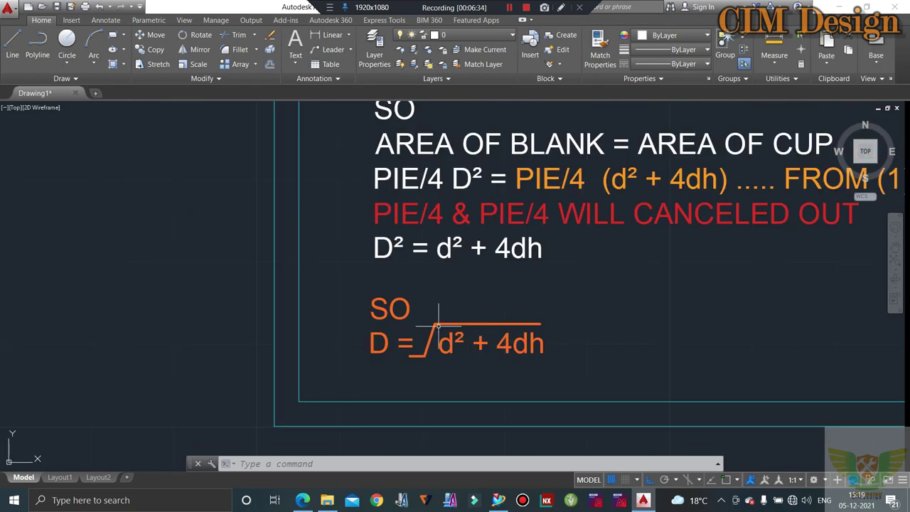
{"action": "scroll", "coordinate": [498, 313], "scroll_direction": "down", "scroll_amount": 3}
{"action": "scroll", "coordinate": [532, 284], "scroll_direction": "down", "scroll_amount": 1}
{"action": "scroll", "coordinate": [396, 274], "scroll_direction": "down", "scroll_amount": 2}
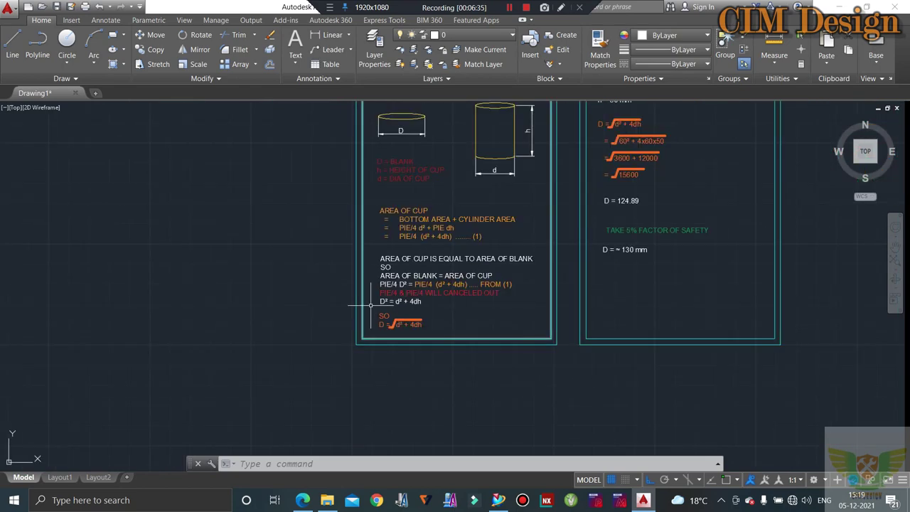
{"action": "scroll", "coordinate": [469, 291], "scroll_direction": "down", "scroll_amount": 3}
{"action": "scroll", "coordinate": [489, 301], "scroll_direction": "up", "scroll_amount": 2}
{"action": "scroll", "coordinate": [488, 288], "scroll_direction": "up", "scroll_amount": 2}
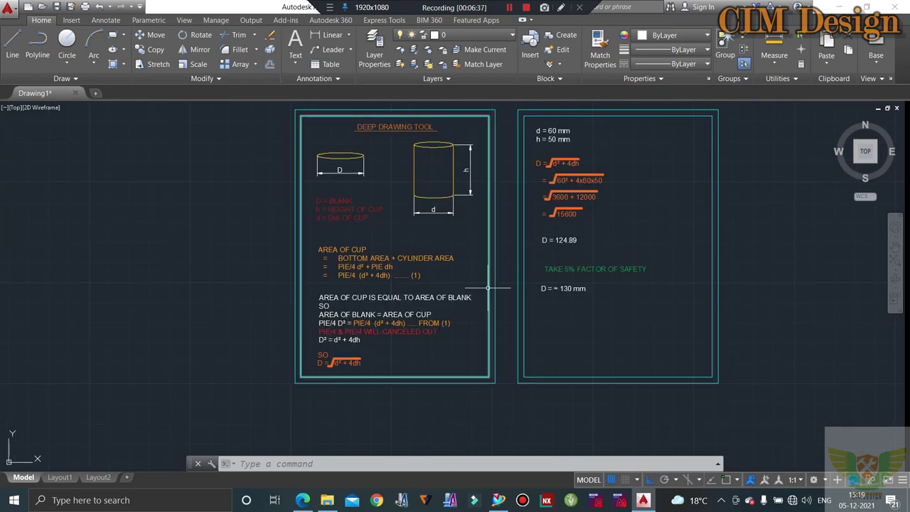
{"action": "scroll", "coordinate": [411, 242], "scroll_direction": "up", "scroll_amount": 2}
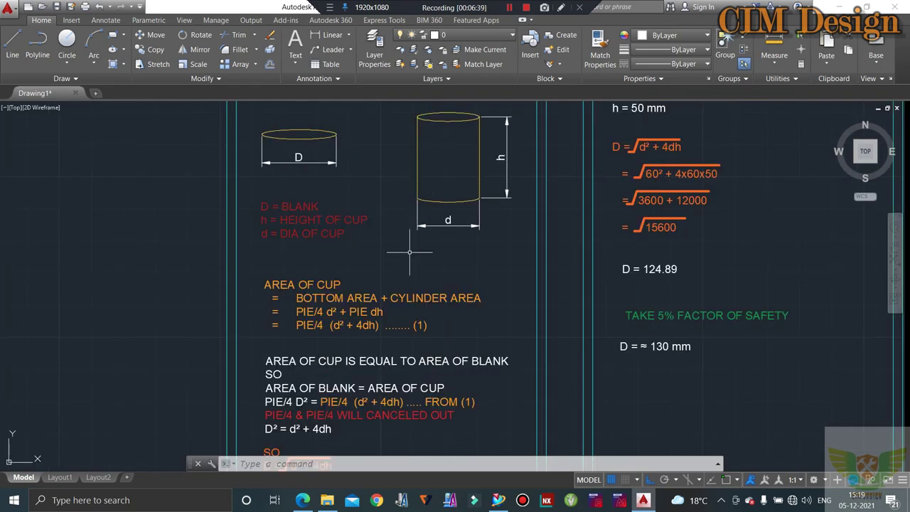
{"action": "scroll", "coordinate": [409, 261], "scroll_direction": "down", "scroll_amount": 2}
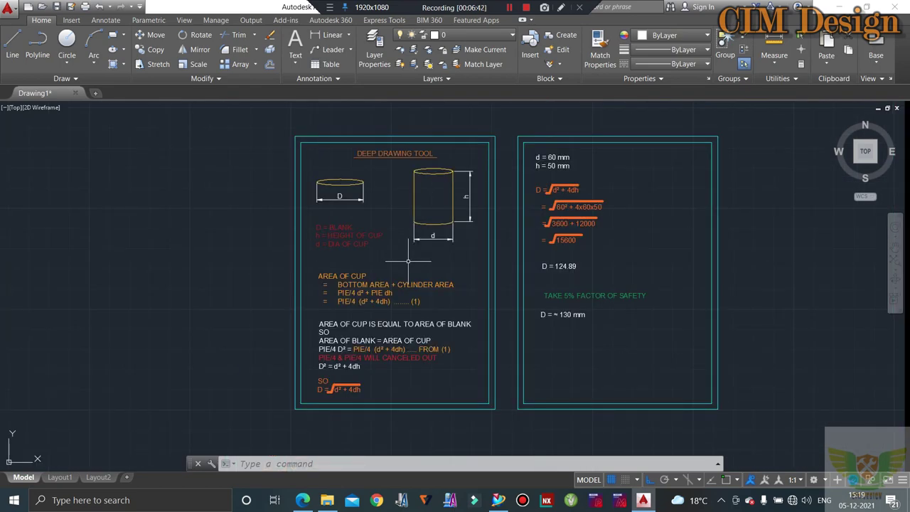
{"action": "scroll", "coordinate": [352, 260], "scroll_direction": "down", "scroll_amount": 4}
{"action": "scroll", "coordinate": [402, 261], "scroll_direction": "up", "scroll_amount": 2}
{"action": "scroll", "coordinate": [405, 263], "scroll_direction": "up", "scroll_amount": 2}
{"action": "scroll", "coordinate": [498, 148], "scroll_direction": "up", "scroll_amount": 4}
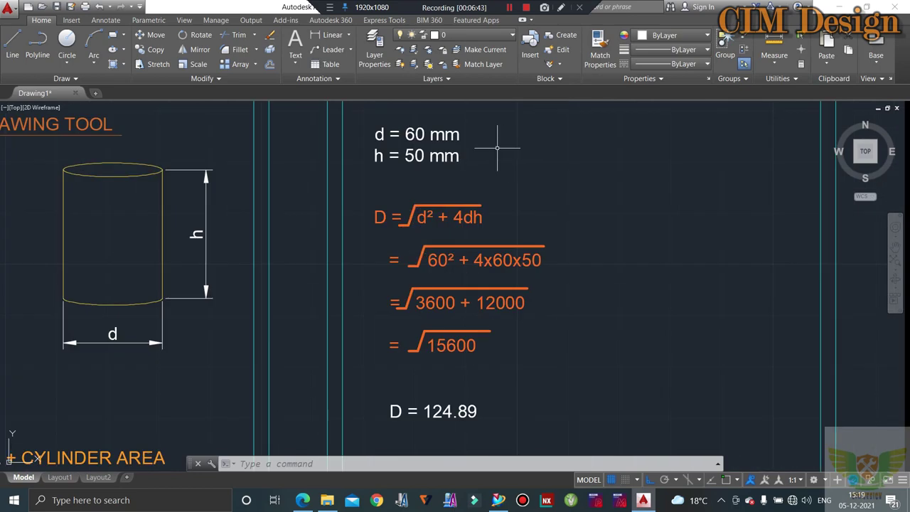
{"action": "scroll", "coordinate": [423, 145], "scroll_direction": "up", "scroll_amount": 2}
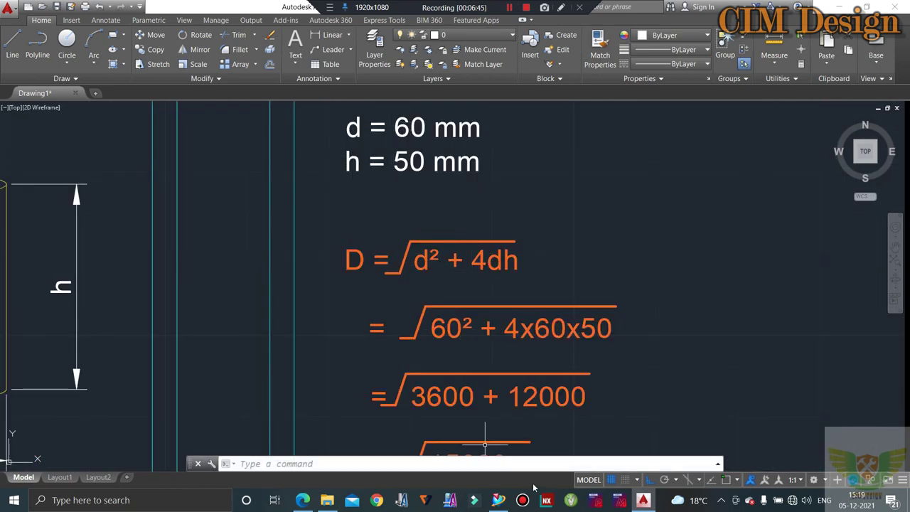
Preview the cup's 60 × 60 × 50 mm bounding body in NX, then return to AutoCAD
{"action": "left_click", "coordinate": [498, 500]}
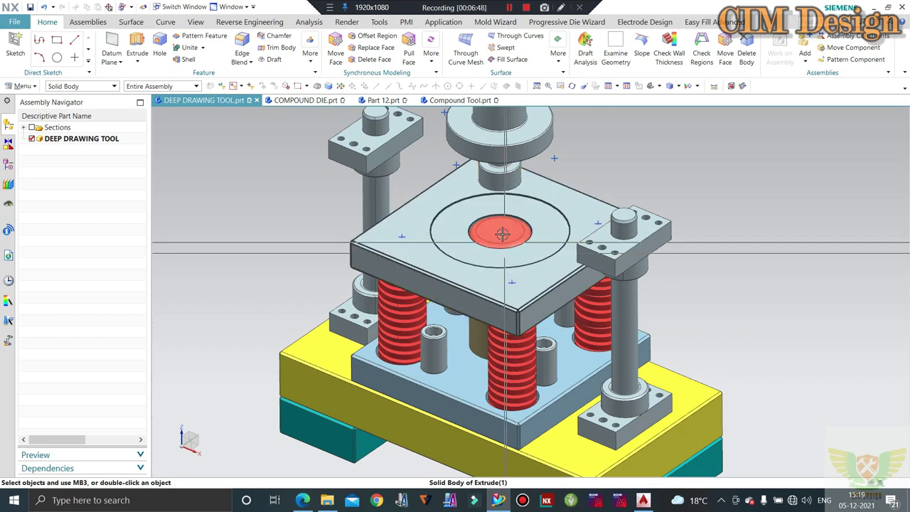
{"action": "left_click", "coordinate": [733, 84]}
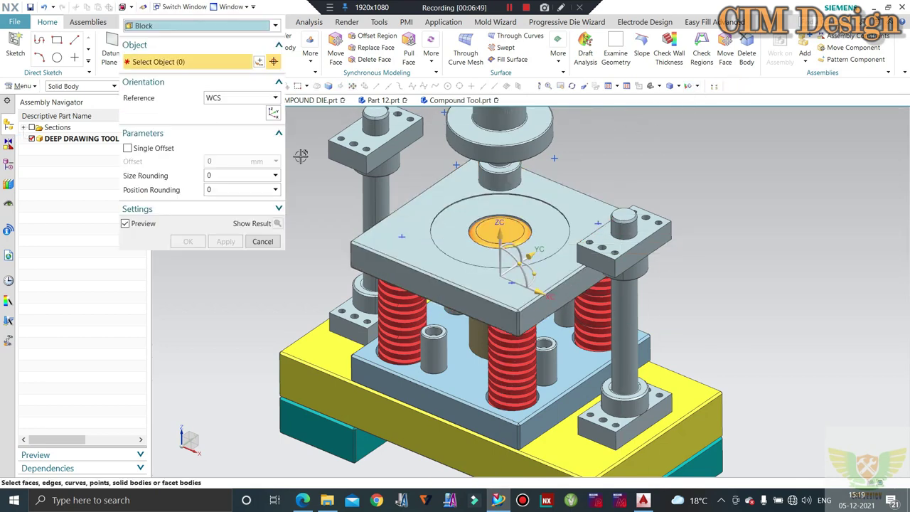
{"action": "left_click", "coordinate": [488, 235]}
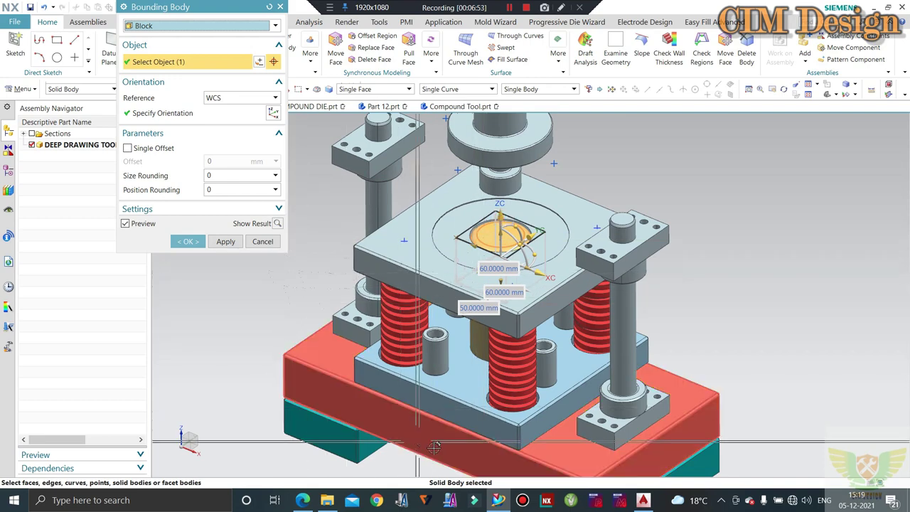
{"action": "left_click", "coordinate": [642, 501]}
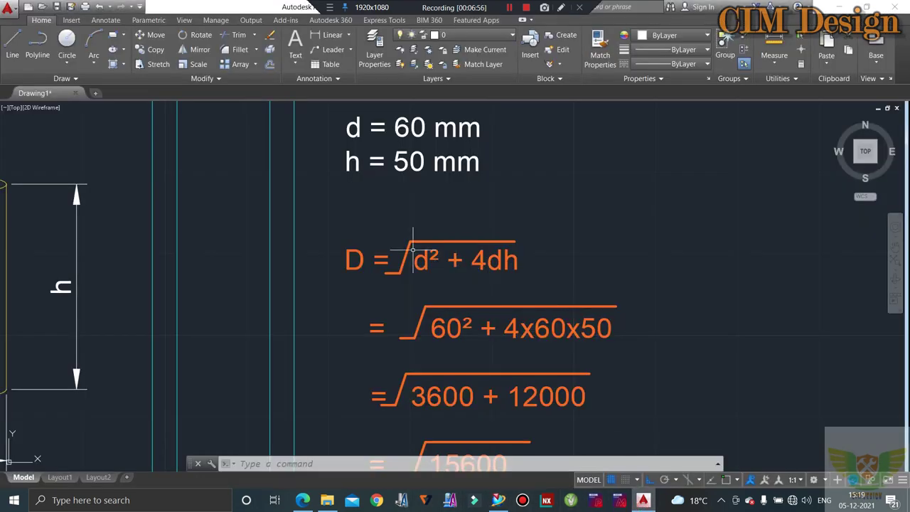
Zoom around the AutoCAD sheet to review D = 124.89 and the 5%-safety result D ≈ 130 mm
{"action": "scroll", "coordinate": [398, 153], "scroll_direction": "up", "scroll_amount": 1}
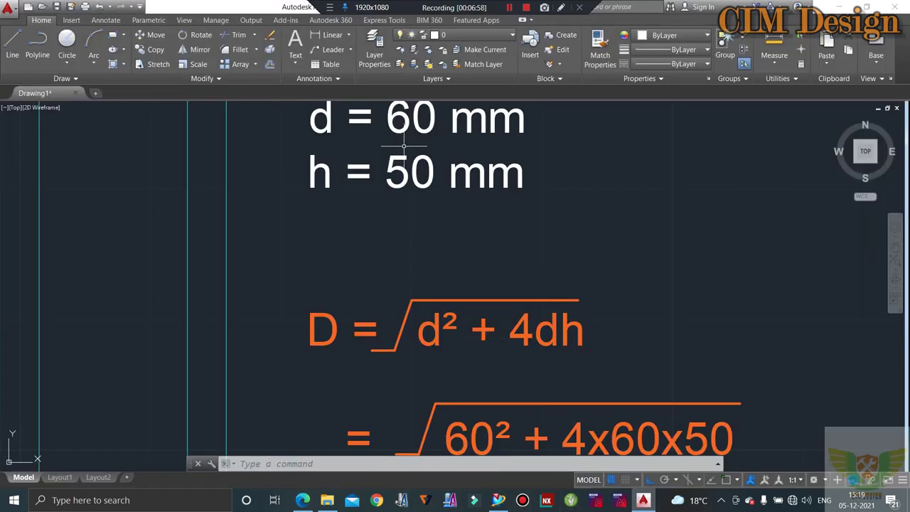
{"action": "scroll", "coordinate": [402, 168], "scroll_direction": "down", "scroll_amount": 1}
{"action": "scroll", "coordinate": [402, 169], "scroll_direction": "up", "scroll_amount": 2}
{"action": "scroll", "coordinate": [403, 169], "scroll_direction": "down", "scroll_amount": 2}
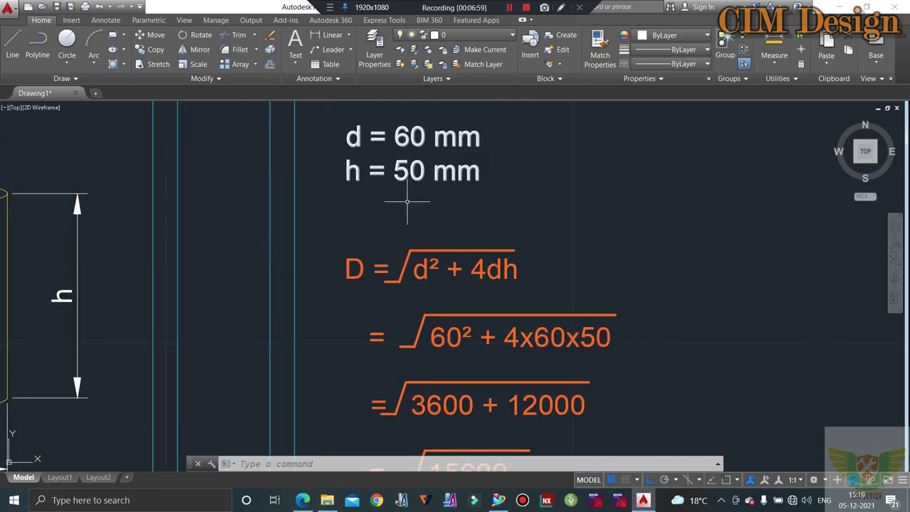
{"action": "scroll", "coordinate": [410, 203], "scroll_direction": "up", "scroll_amount": 3}
{"action": "scroll", "coordinate": [366, 296], "scroll_direction": "down", "scroll_amount": 4}
{"action": "scroll", "coordinate": [421, 265], "scroll_direction": "down", "scroll_amount": 4}
{"action": "scroll", "coordinate": [421, 265], "scroll_direction": "down", "scroll_amount": 2}
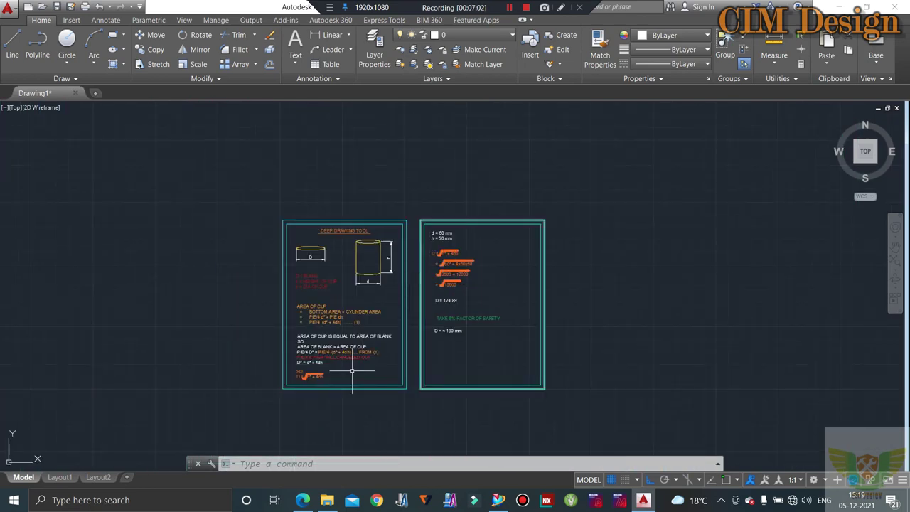
{"action": "scroll", "coordinate": [258, 375], "scroll_direction": "up", "scroll_amount": 4}
{"action": "scroll", "coordinate": [328, 346], "scroll_direction": "up", "scroll_amount": 5}
{"action": "scroll", "coordinate": [341, 370], "scroll_direction": "down", "scroll_amount": 2}
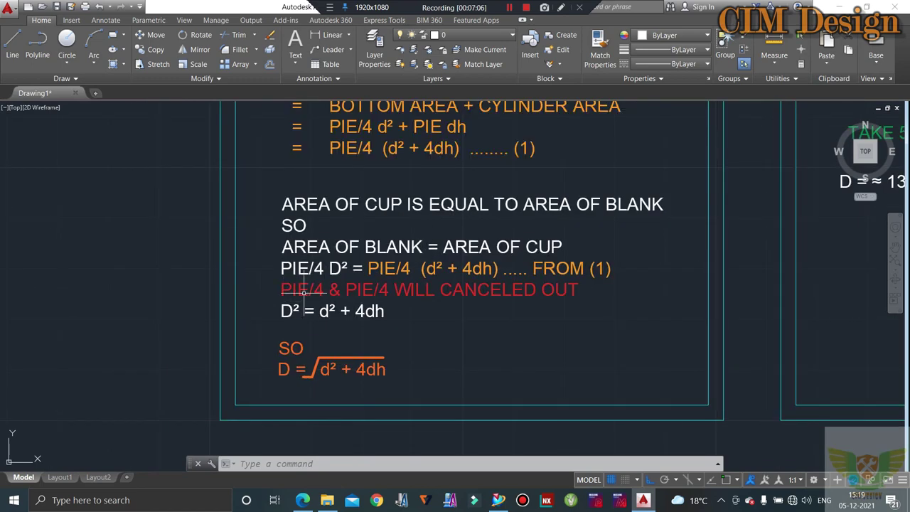
{"action": "scroll", "coordinate": [285, 308], "scroll_direction": "down", "scroll_amount": 2}
{"action": "scroll", "coordinate": [277, 299], "scroll_direction": "down", "scroll_amount": 2}
{"action": "scroll", "coordinate": [533, 178], "scroll_direction": "down", "scroll_amount": 4}
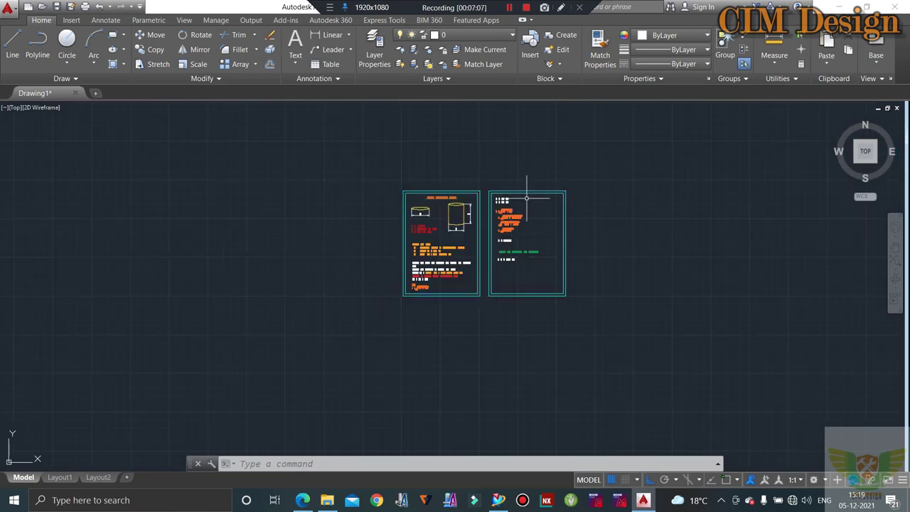
{"action": "scroll", "coordinate": [498, 195], "scroll_direction": "up", "scroll_amount": 4}
{"action": "scroll", "coordinate": [448, 210], "scroll_direction": "up", "scroll_amount": 4}
{"action": "scroll", "coordinate": [423, 213], "scroll_direction": "up", "scroll_amount": 2}
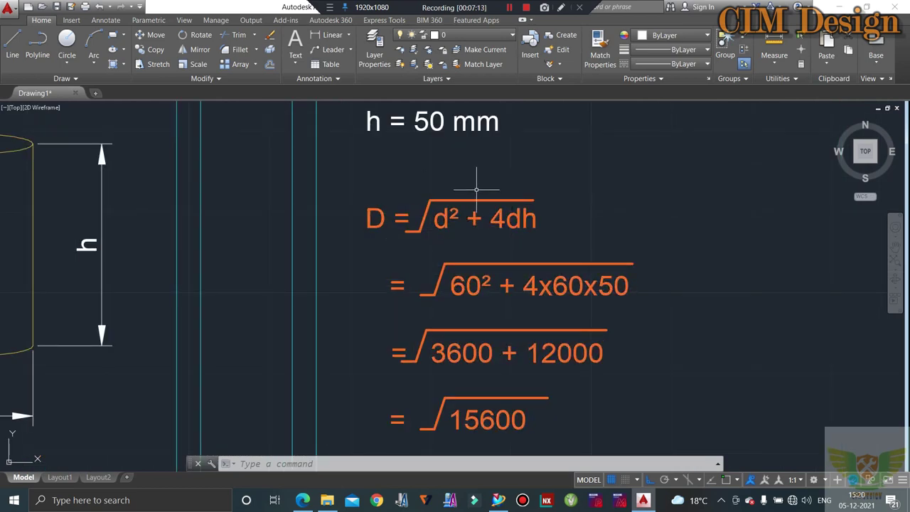
{"action": "scroll", "coordinate": [458, 262], "scroll_direction": "down", "scroll_amount": 2}
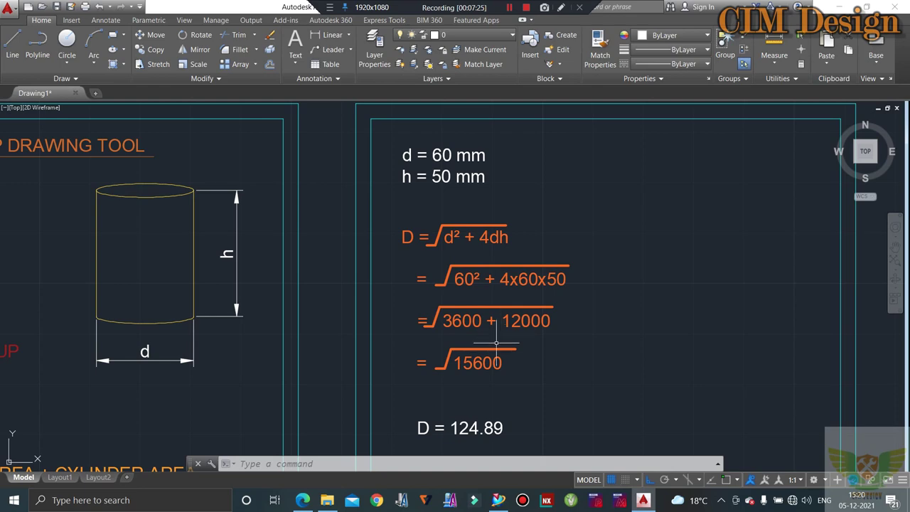
{"action": "scroll", "coordinate": [496, 343], "scroll_direction": "down", "scroll_amount": 3}
{"action": "scroll", "coordinate": [483, 342], "scroll_direction": "up", "scroll_amount": 3}
{"action": "scroll", "coordinate": [480, 341], "scroll_direction": "up", "scroll_amount": 2}
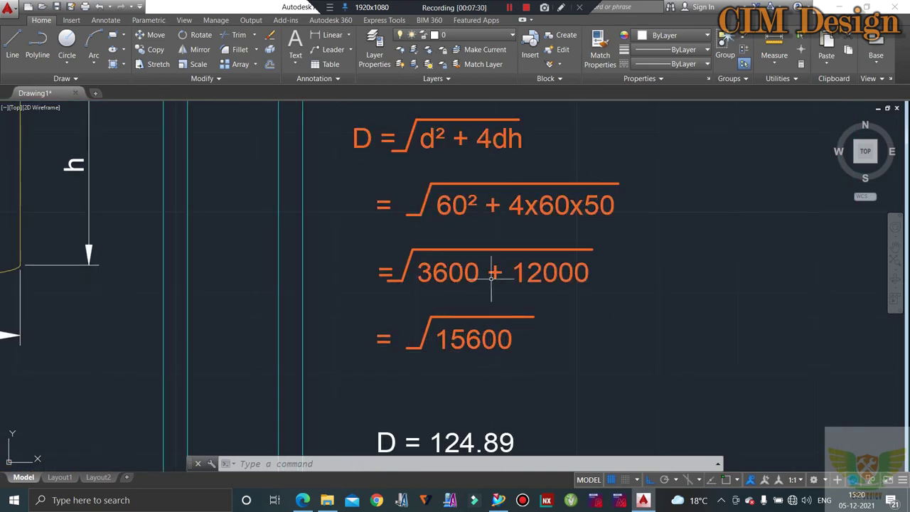
{"action": "scroll", "coordinate": [490, 277], "scroll_direction": "down", "scroll_amount": 2}
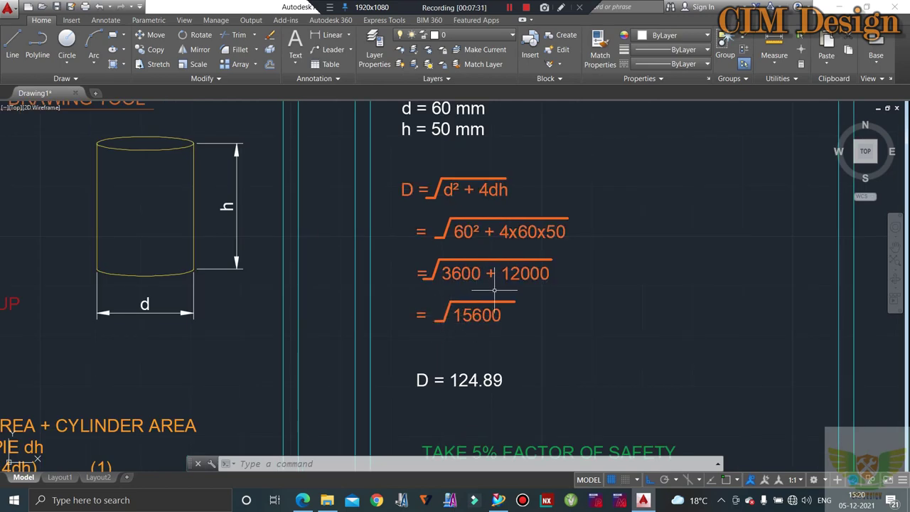
{"action": "scroll", "coordinate": [495, 290], "scroll_direction": "down", "scroll_amount": 4}
{"action": "scroll", "coordinate": [482, 326], "scroll_direction": "up", "scroll_amount": 4}
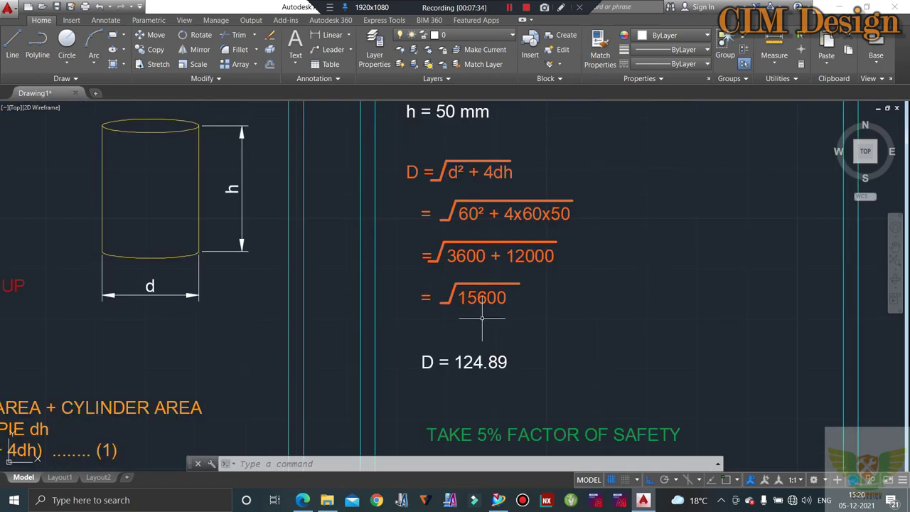
{"action": "scroll", "coordinate": [467, 362], "scroll_direction": "up", "scroll_amount": 2}
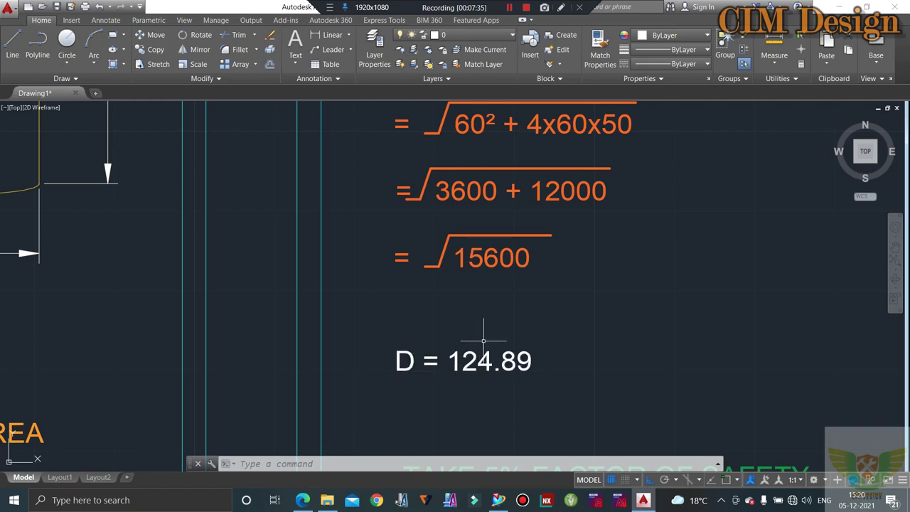
{"action": "scroll", "coordinate": [434, 354], "scroll_direction": "down", "scroll_amount": 2}
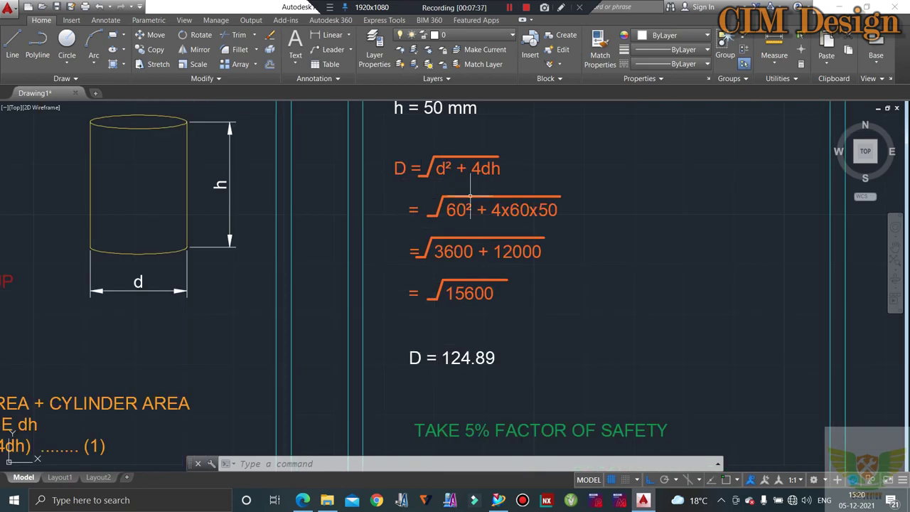
{"action": "scroll", "coordinate": [470, 196], "scroll_direction": "down", "scroll_amount": 2}
{"action": "scroll", "coordinate": [128, 175], "scroll_direction": "up", "scroll_amount": 2}
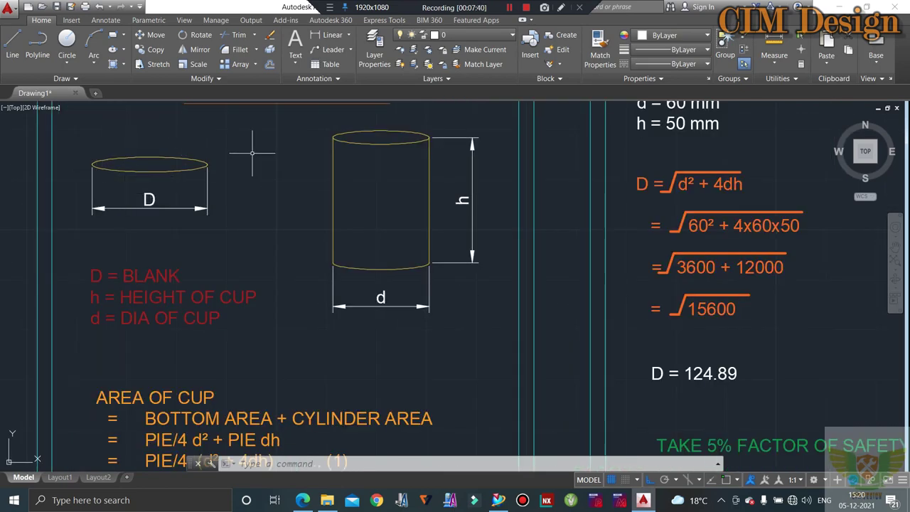
{"action": "scroll", "coordinate": [768, 369], "scroll_direction": "up", "scroll_amount": 3}
{"action": "scroll", "coordinate": [557, 319], "scroll_direction": "down", "scroll_amount": 2}
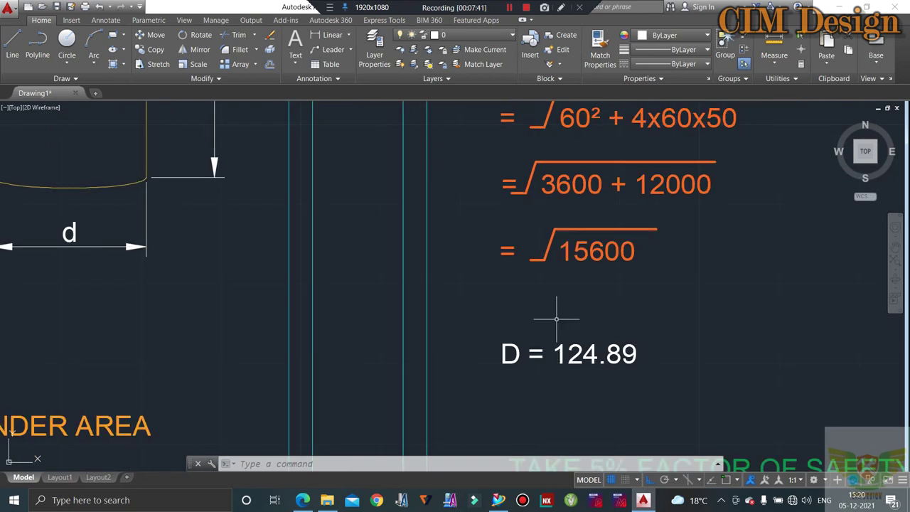
{"action": "scroll", "coordinate": [567, 310], "scroll_direction": "down", "scroll_amount": 2}
{"action": "scroll", "coordinate": [565, 313], "scroll_direction": "down", "scroll_amount": 2}
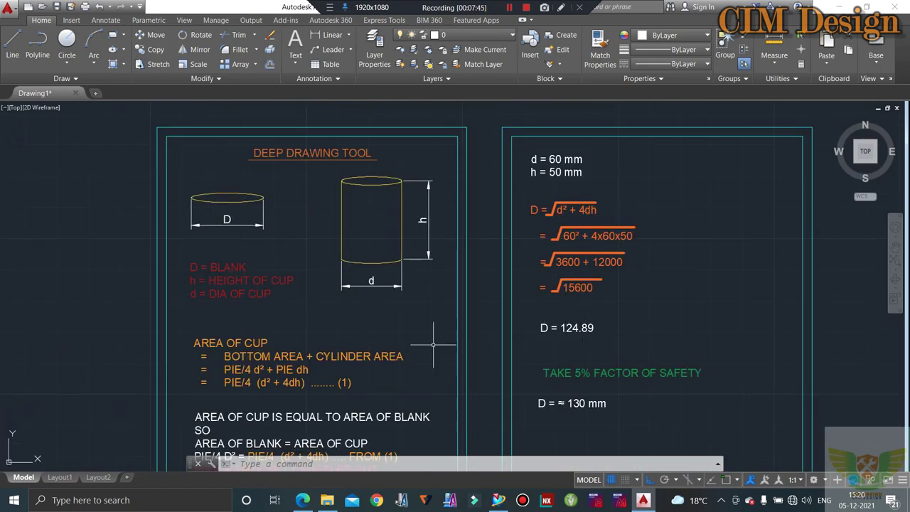
{"action": "scroll", "coordinate": [641, 410], "scroll_direction": "up", "scroll_amount": 2}
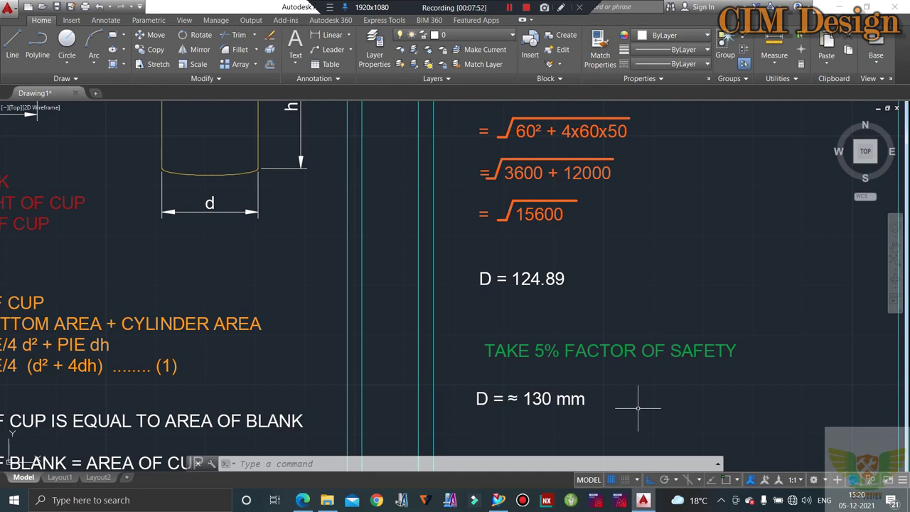
{"action": "scroll", "coordinate": [530, 327], "scroll_direction": "up", "scroll_amount": 2}
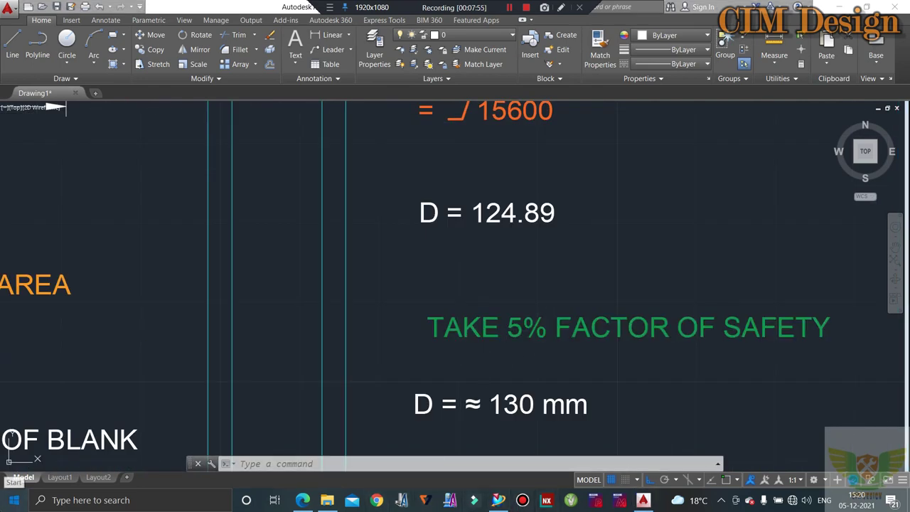
Launch Windows Calculator from Start search and move it beside the drawing
{"action": "left_click", "coordinate": [15, 500]}
{"action": "type", "text": "cal"}
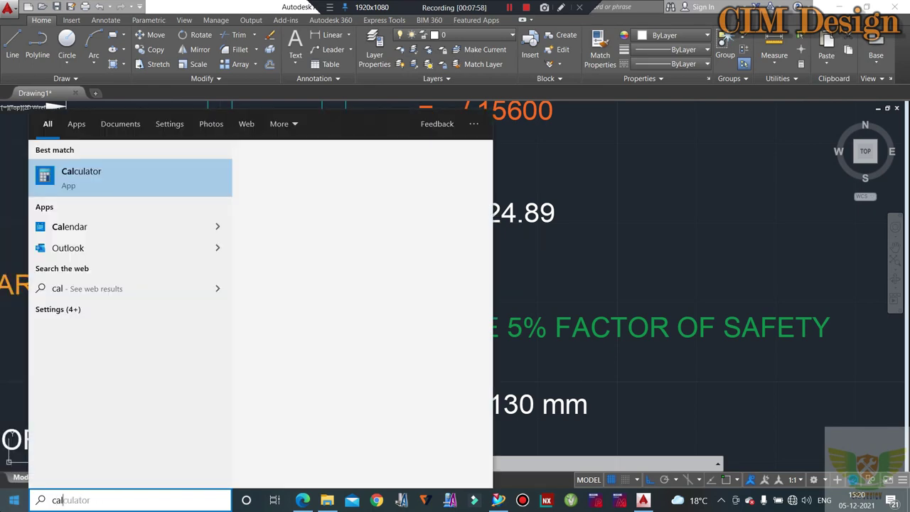
{"action": "left_click", "coordinate": [99, 188]}
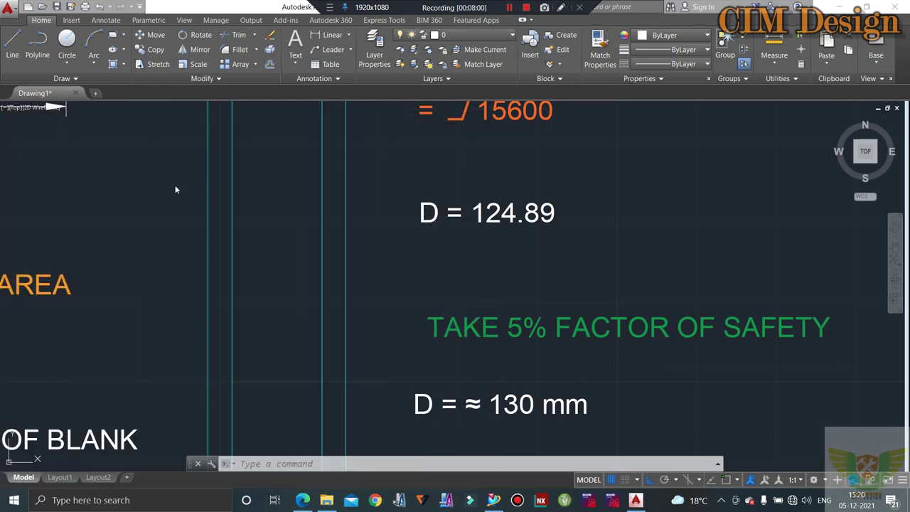
{"action": "mouse_move", "coordinate": [704, 68]}
{"action": "left_mouse_down"}
{"action": "mouse_move", "coordinate": [139, 122]}
{"action": "mouse_move", "coordinate": [151, 115]}
{"action": "left_mouse_up"}
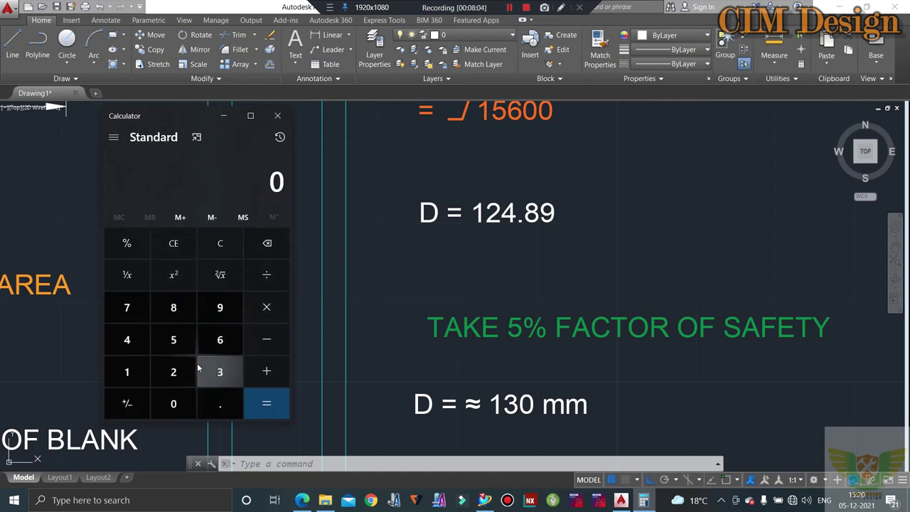
Compute 5 ÷ 100 = 0.05 in Calculator
{"action": "left_click", "coordinate": [174, 338]}
{"action": "left_click", "coordinate": [265, 277]}
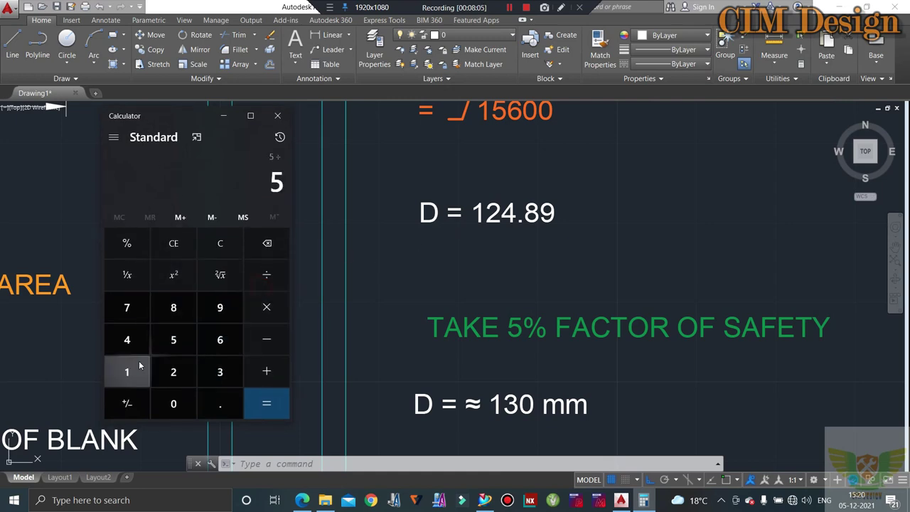
{"action": "left_click", "coordinate": [140, 365]}
{"action": "double_click", "coordinate": [173, 403]}
{"action": "left_click", "coordinate": [271, 403]}
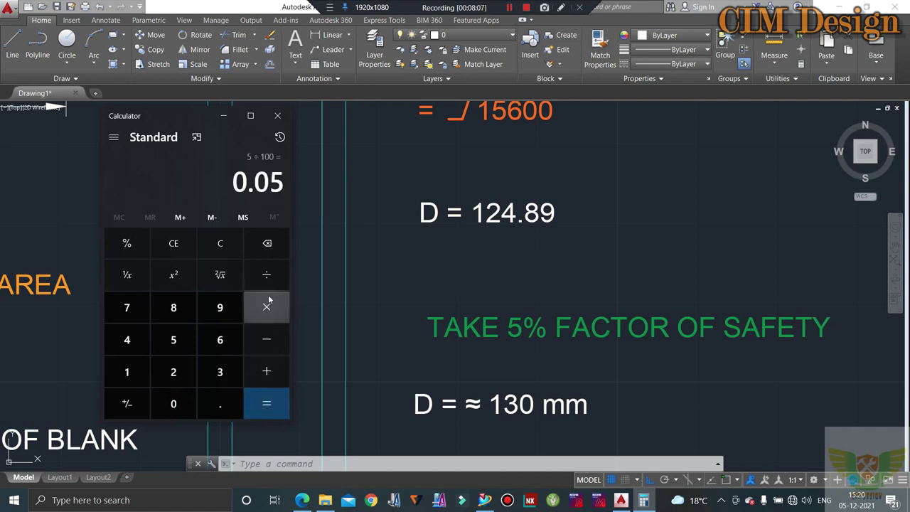
Multiply 0.05 by 124 to get 6.2, then minimize the calculator
{"action": "left_click", "coordinate": [267, 308]}
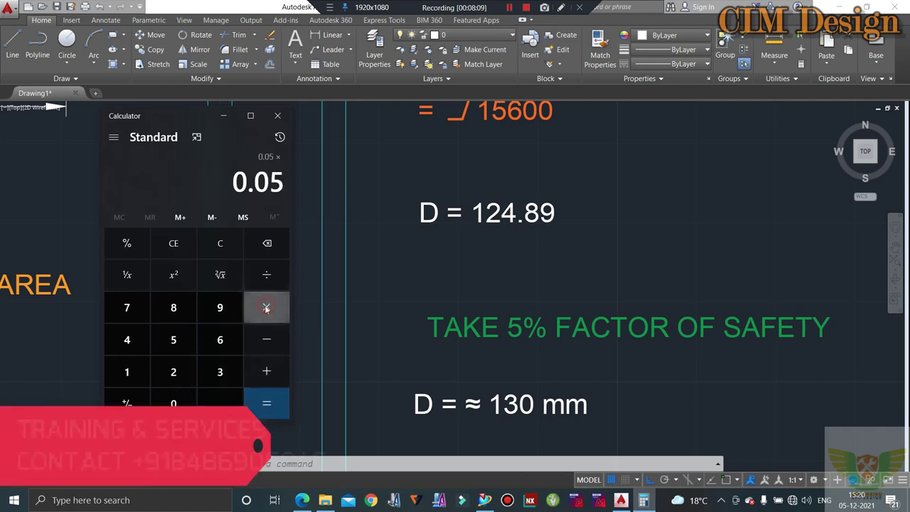
{"action": "left_click", "coordinate": [128, 370]}
{"action": "left_click", "coordinate": [176, 371]}
{"action": "left_click", "coordinate": [127, 340]}
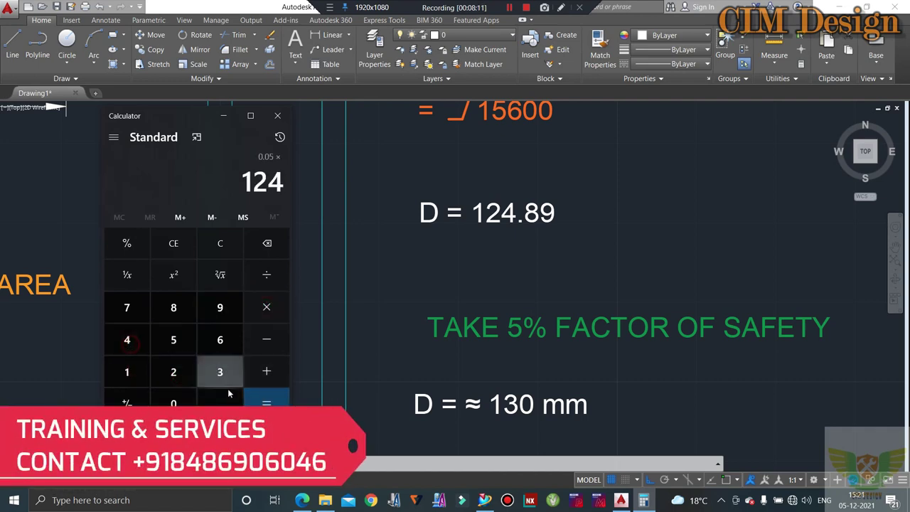
{"action": "left_click", "coordinate": [266, 402]}
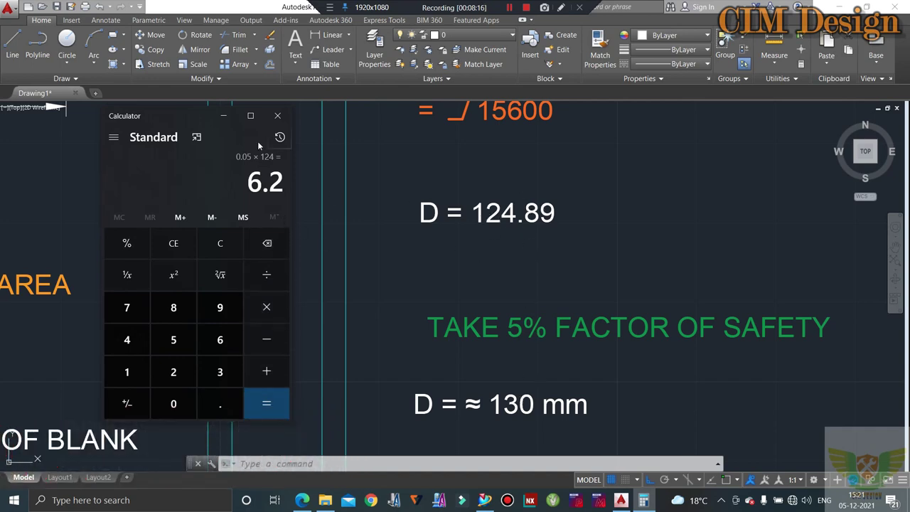
{"action": "left_click", "coordinate": [329, 169]}
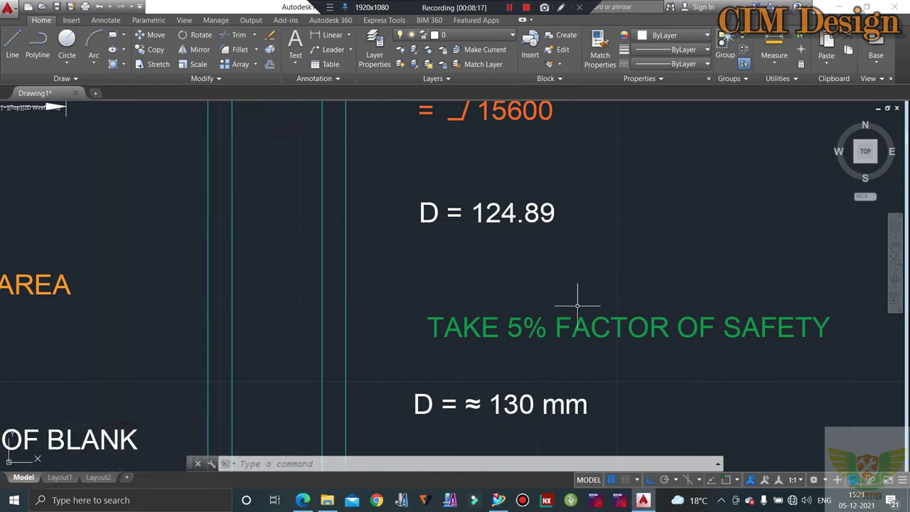
{"action": "scroll", "coordinate": [541, 320], "scroll_direction": "down", "scroll_amount": 6}
In NX, cancel Bounding Body and read the die plate circle's radius as 65 mm
{"action": "left_click", "coordinate": [499, 500]}
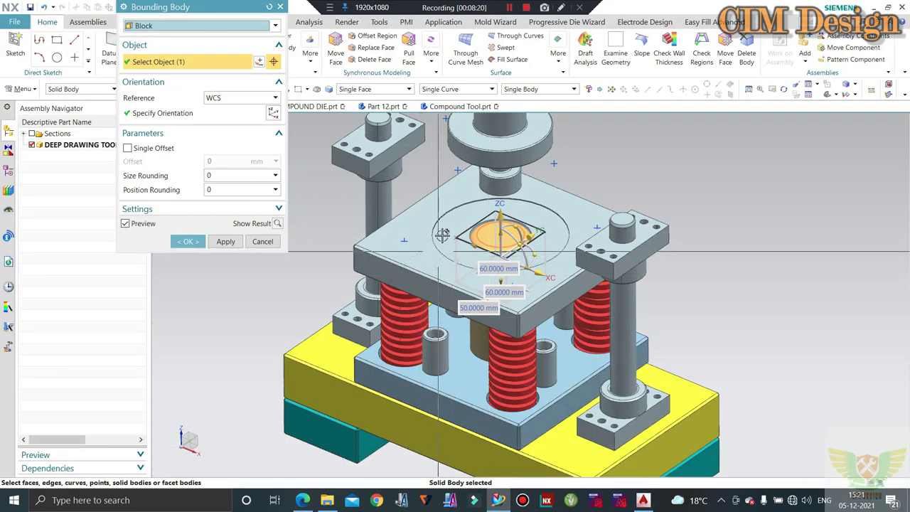
{"action": "key", "text": "Escape"}
{"action": "scroll", "coordinate": [447, 196], "scroll_direction": "up", "scroll_amount": 2}
{"action": "scroll", "coordinate": [446, 196], "scroll_direction": "up", "scroll_amount": 3}
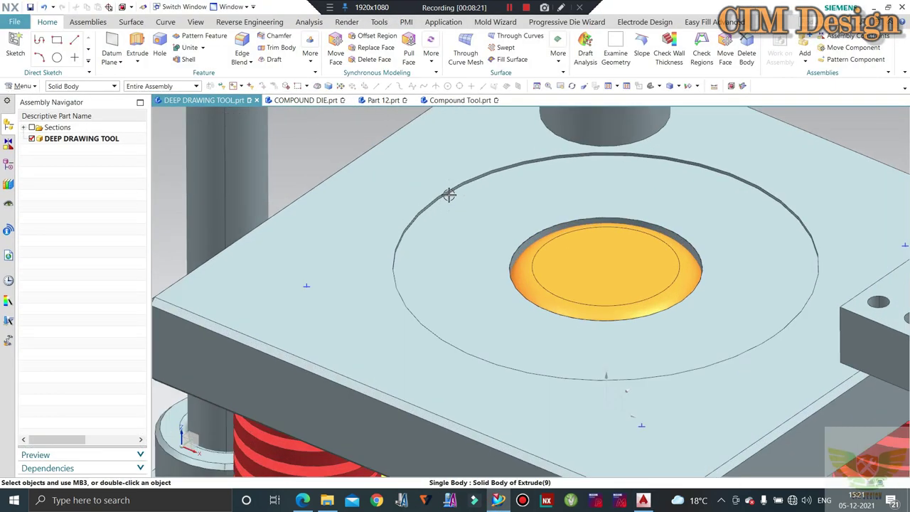
{"action": "scroll", "coordinate": [447, 195], "scroll_direction": "up", "scroll_amount": 4}
{"action": "key", "text": "ctrl+shift+g"}
{"action": "scroll", "coordinate": [448, 192], "scroll_direction": "up", "scroll_amount": 3}
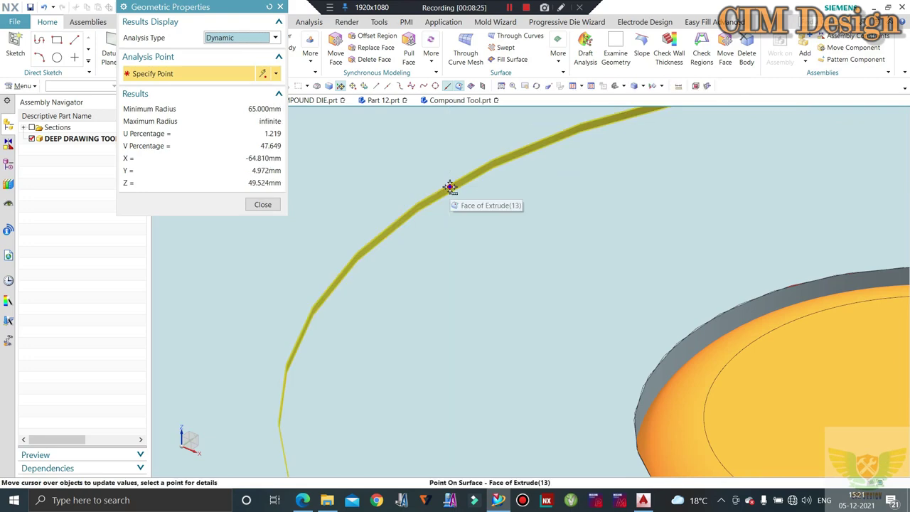
{"action": "left_click", "coordinate": [262, 204]}
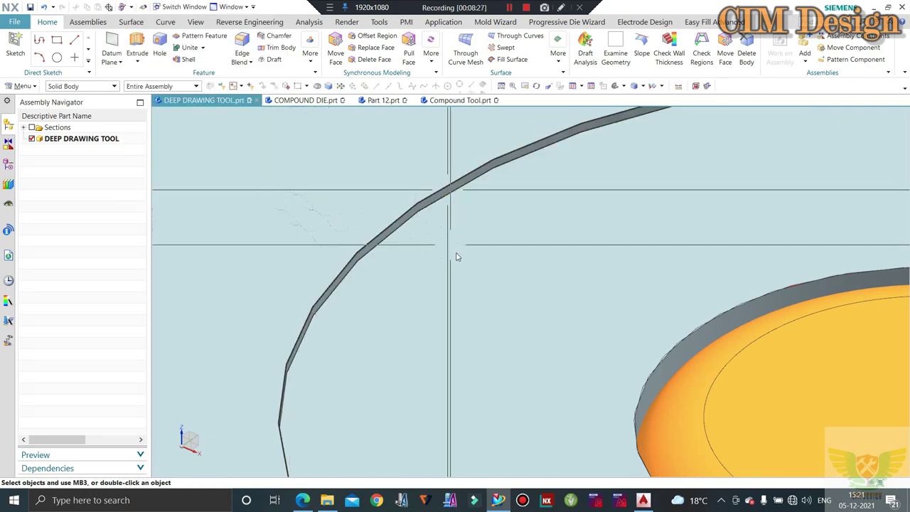
Orbit the assembly, snap to front view, then fit the whole die set in trimetric view
{"action": "scroll", "coordinate": [452, 249], "scroll_direction": "down", "scroll_amount": 4}
{"action": "scroll", "coordinate": [455, 254], "scroll_direction": "down", "scroll_amount": 5}
{"action": "scroll", "coordinate": [453, 254], "scroll_direction": "down", "scroll_amount": 2}
{"action": "middle_click_drag", "start_coordinate": [452, 254], "coordinate": [404, 311]}
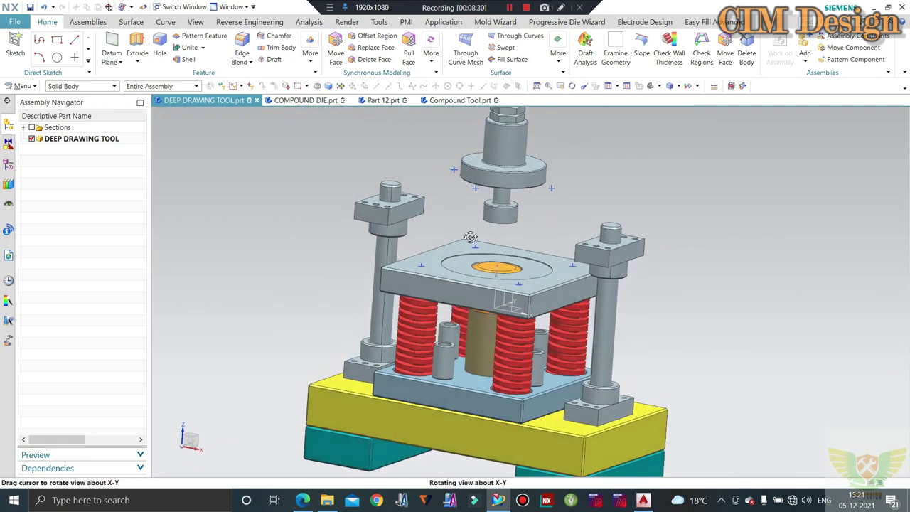
{"action": "scroll", "coordinate": [405, 312], "scroll_direction": "up", "scroll_amount": 1}
{"action": "scroll", "coordinate": [409, 320], "scroll_direction": "down", "scroll_amount": 2}
{"action": "scroll", "coordinate": [621, 229], "scroll_direction": "down", "scroll_amount": 3}
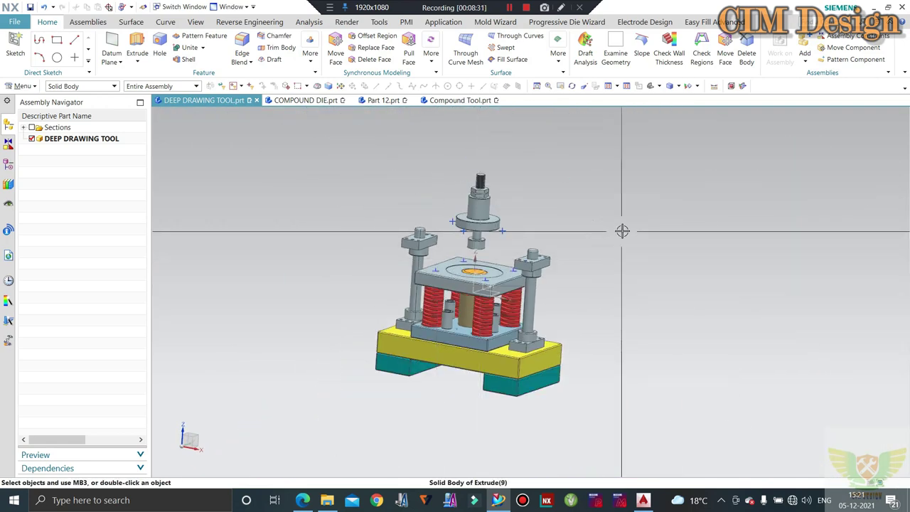
{"action": "key", "text": "ctrl+alt+f"}
{"action": "scroll", "coordinate": [512, 256], "scroll_direction": "up", "scroll_amount": 2}
{"action": "scroll", "coordinate": [498, 264], "scroll_direction": "down", "scroll_amount": 2}
{"action": "middle_click_drag", "start_coordinate": [491, 256], "coordinate": [486, 292]}
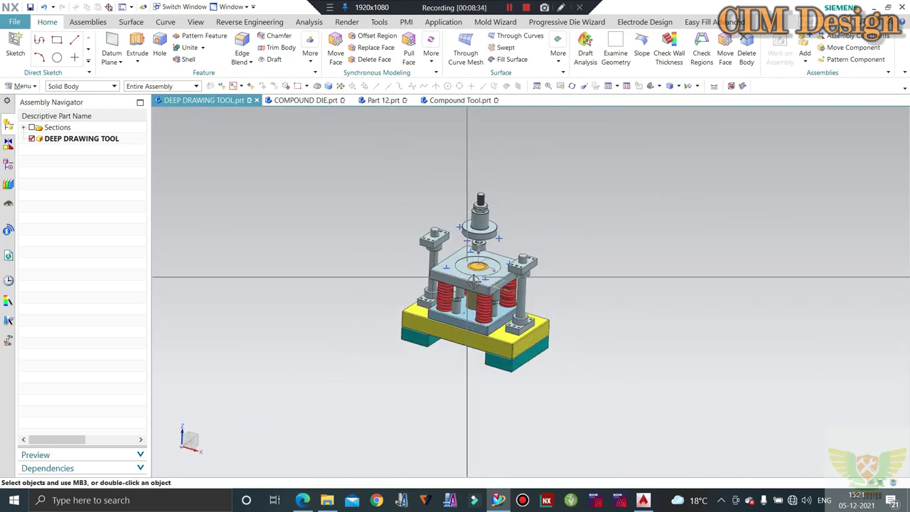
{"action": "scroll", "coordinate": [486, 291], "scroll_direction": "up", "scroll_amount": 1}
{"action": "key", "text": "Home"}
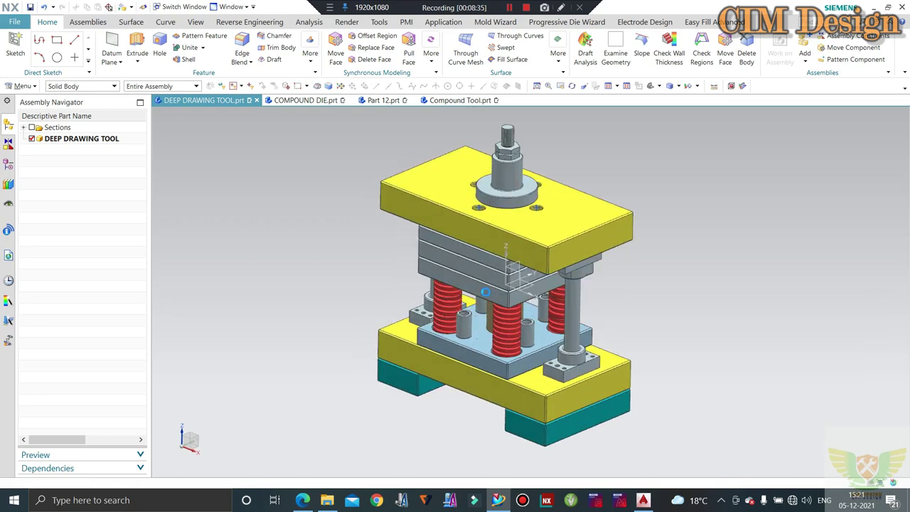
Cut the die assembly with a single section plane on Y at offset 0
{"action": "key", "text": "ctrl+g"}
{"action": "key", "text": "Escape"}
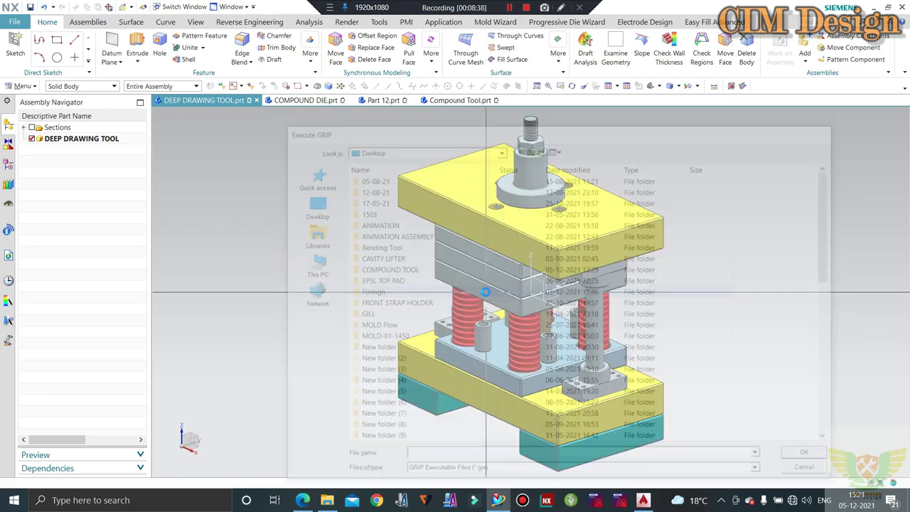
{"action": "key", "text": "ctrl+h"}
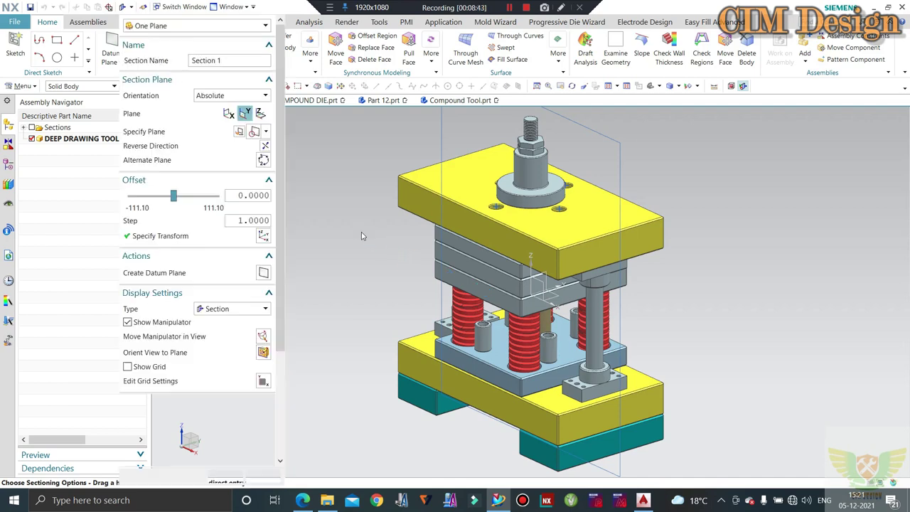
Rotate and zoom the sectioned die to inspect the springs, punch and plates
{"action": "mouse_move", "coordinate": [410, 203]}
{"action": "middle_mouse_down"}
{"action": "mouse_move", "coordinate": [345, 203]}
{"action": "mouse_move", "coordinate": [523, 198]}
{"action": "middle_mouse_up"}
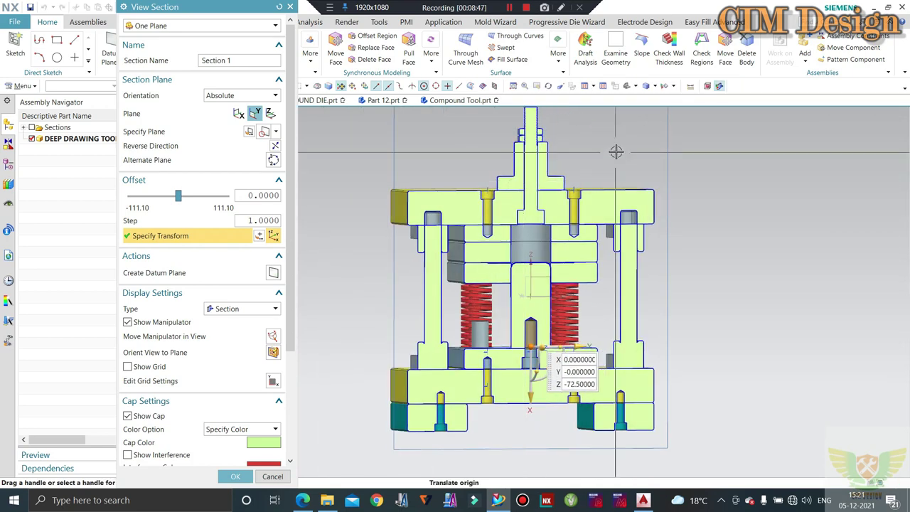
{"action": "scroll", "coordinate": [530, 207], "scroll_direction": "up", "scroll_amount": 1}
{"action": "scroll", "coordinate": [547, 217], "scroll_direction": "up", "scroll_amount": 1}
{"action": "scroll", "coordinate": [561, 227], "scroll_direction": "up", "scroll_amount": 1}
{"action": "scroll", "coordinate": [561, 227], "scroll_direction": "up", "scroll_amount": 2}
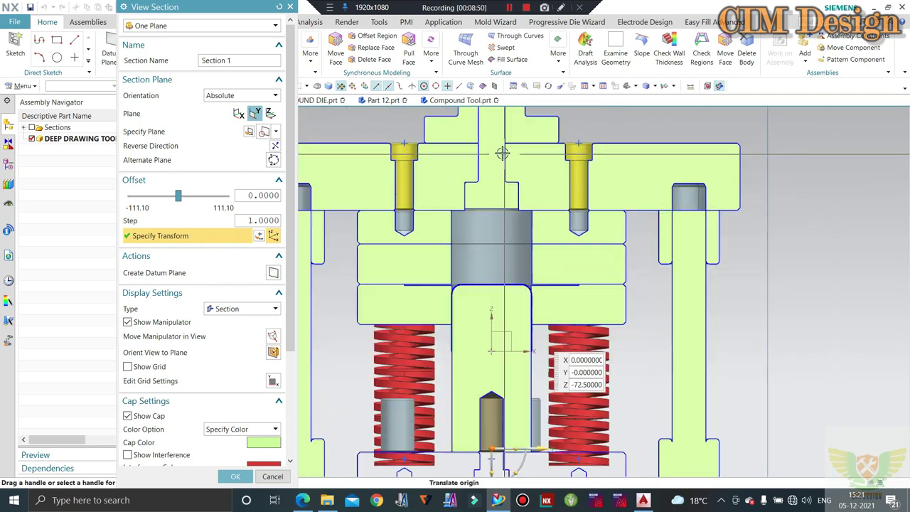
{"action": "scroll", "coordinate": [512, 249], "scroll_direction": "up", "scroll_amount": 2}
{"action": "scroll", "coordinate": [470, 267], "scroll_direction": "up", "scroll_amount": 1}
{"action": "scroll", "coordinate": [456, 269], "scroll_direction": "up", "scroll_amount": 1}
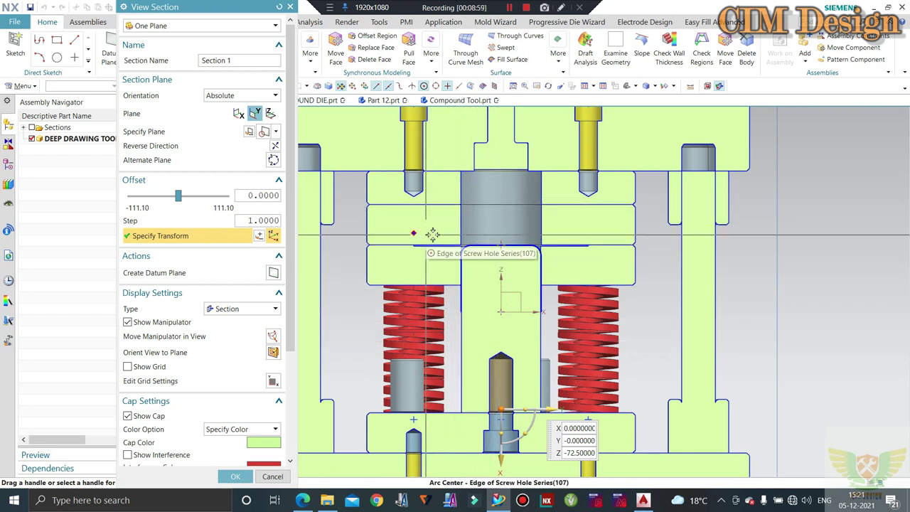
{"action": "scroll", "coordinate": [435, 239], "scroll_direction": "down", "scroll_amount": 1}
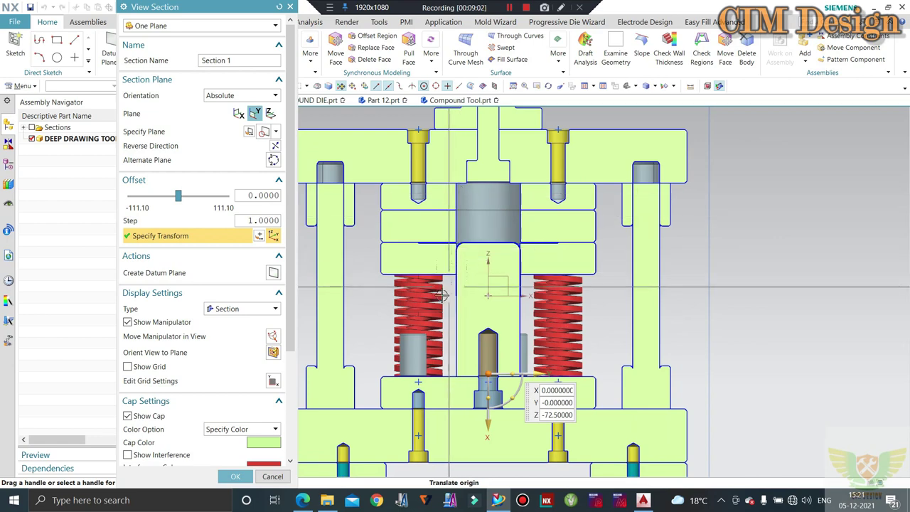
{"action": "middle_click_drag", "start_coordinate": [475, 263], "coordinate": [482, 273]}
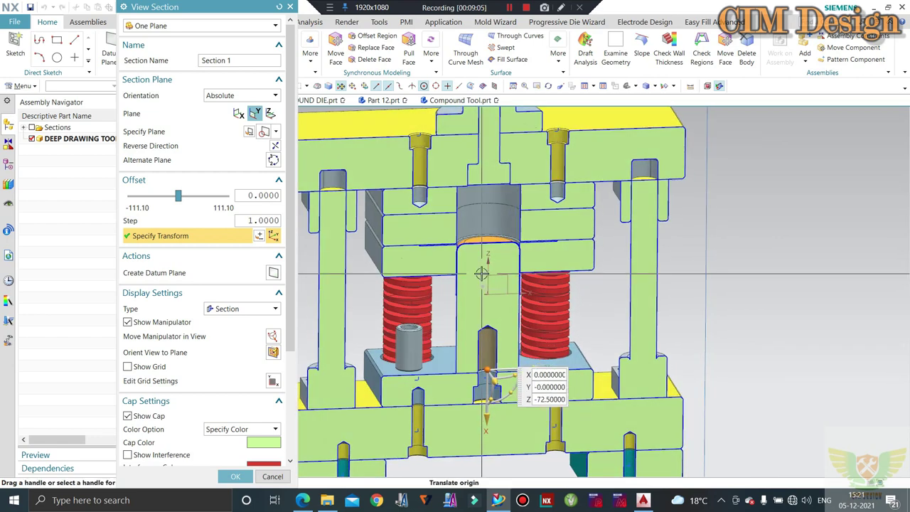
{"action": "scroll", "coordinate": [481, 274], "scroll_direction": "down", "scroll_amount": 1}
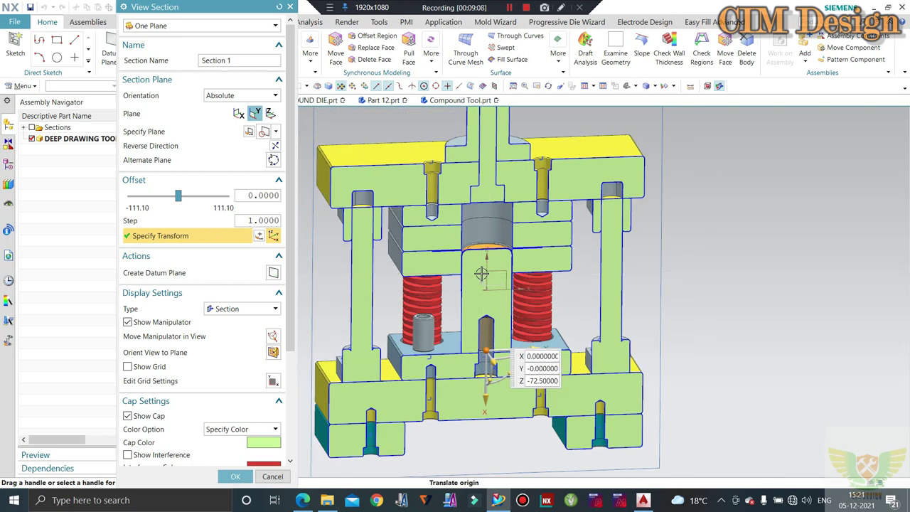